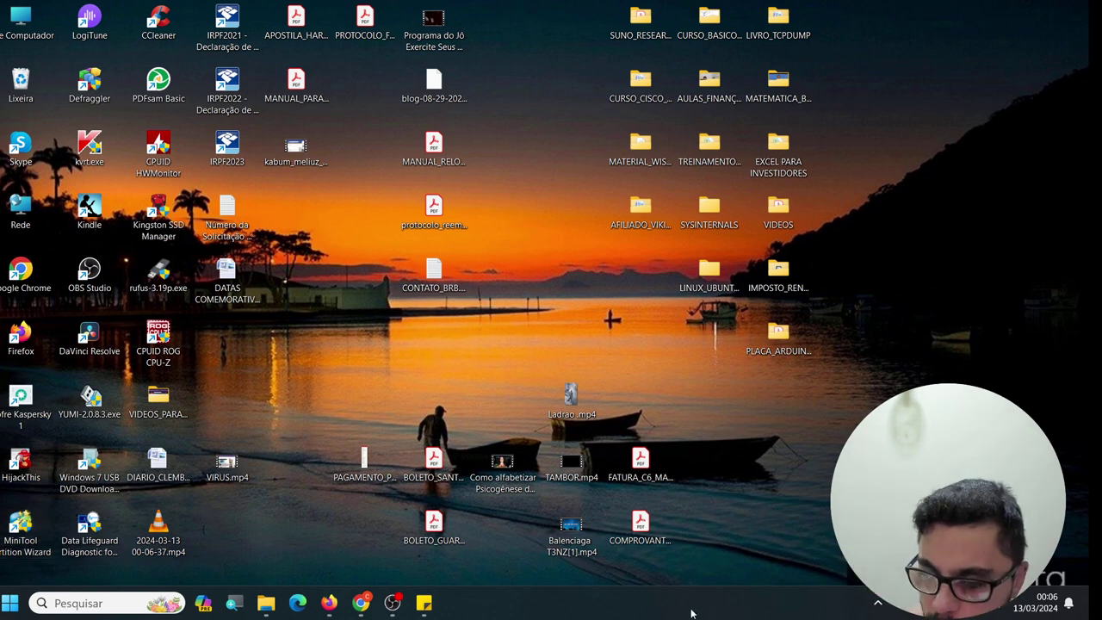
left_click(869, 596)
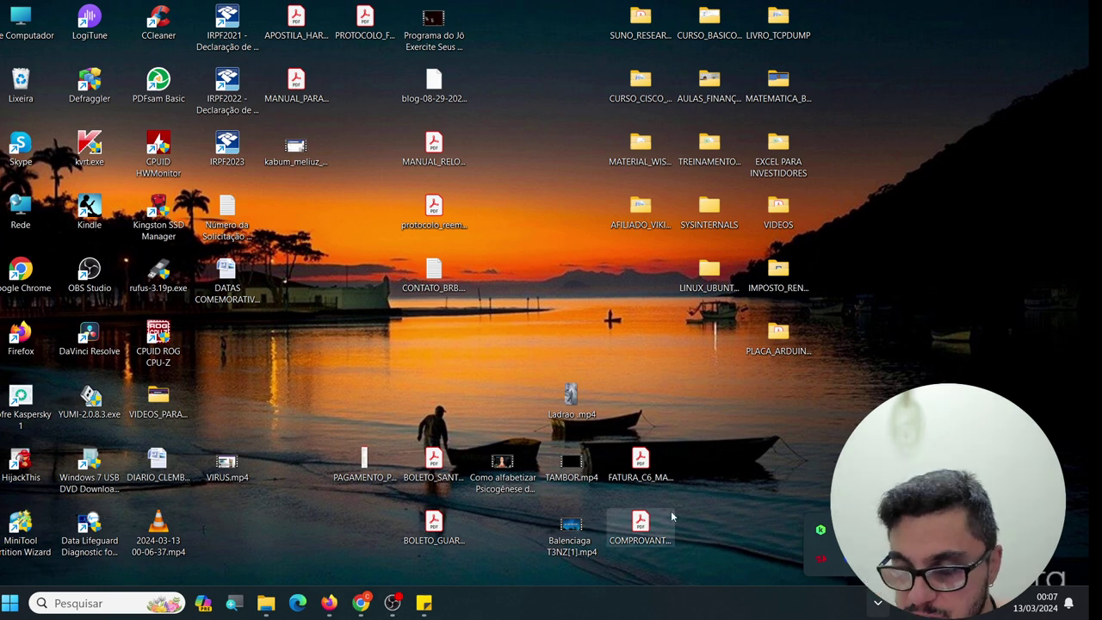
left_click(129, 606)
type("M")
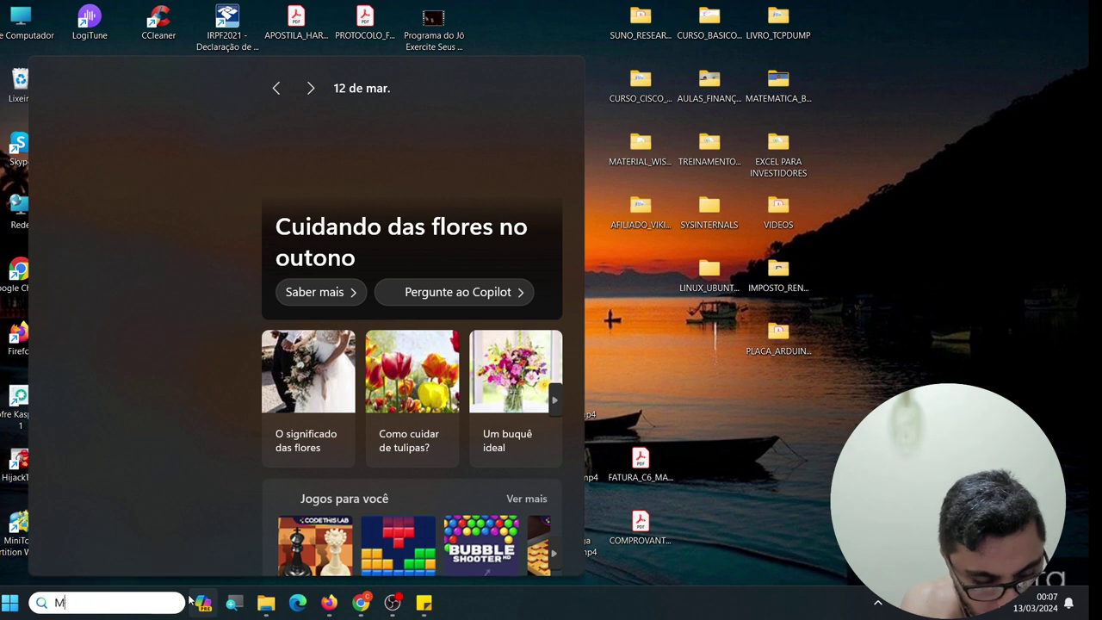
type("SCONFIG")
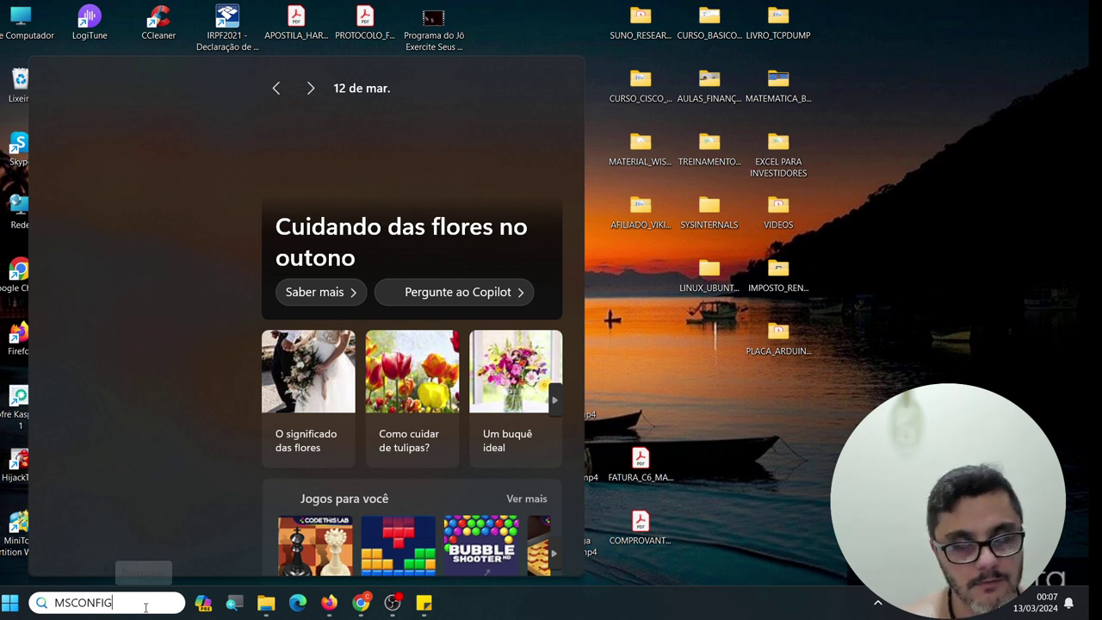
left_click(70, 603)
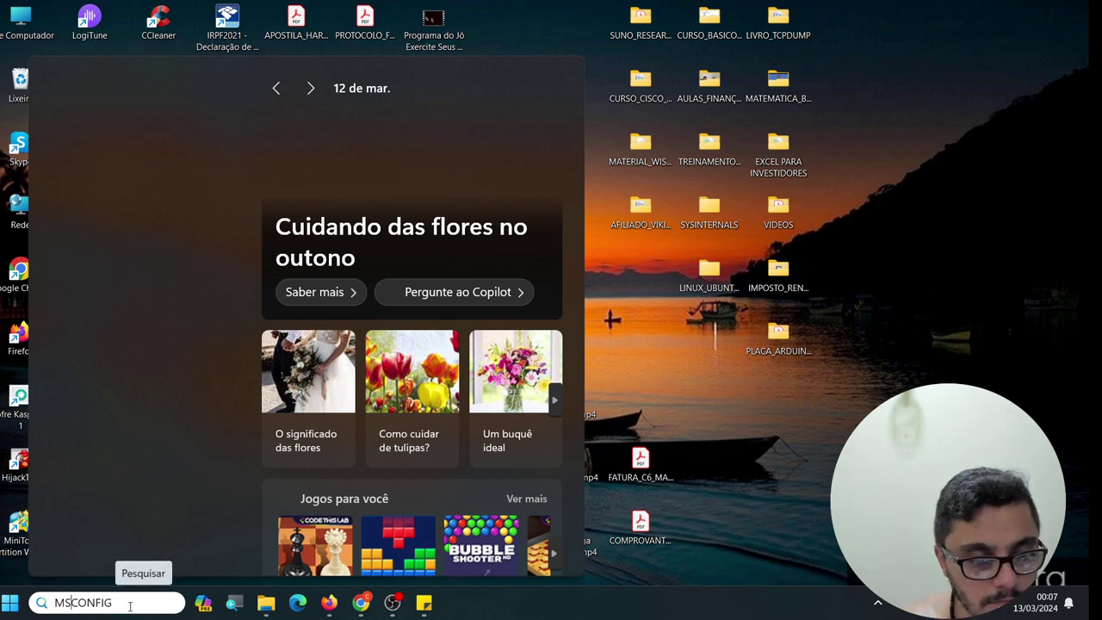
left_click(126, 606)
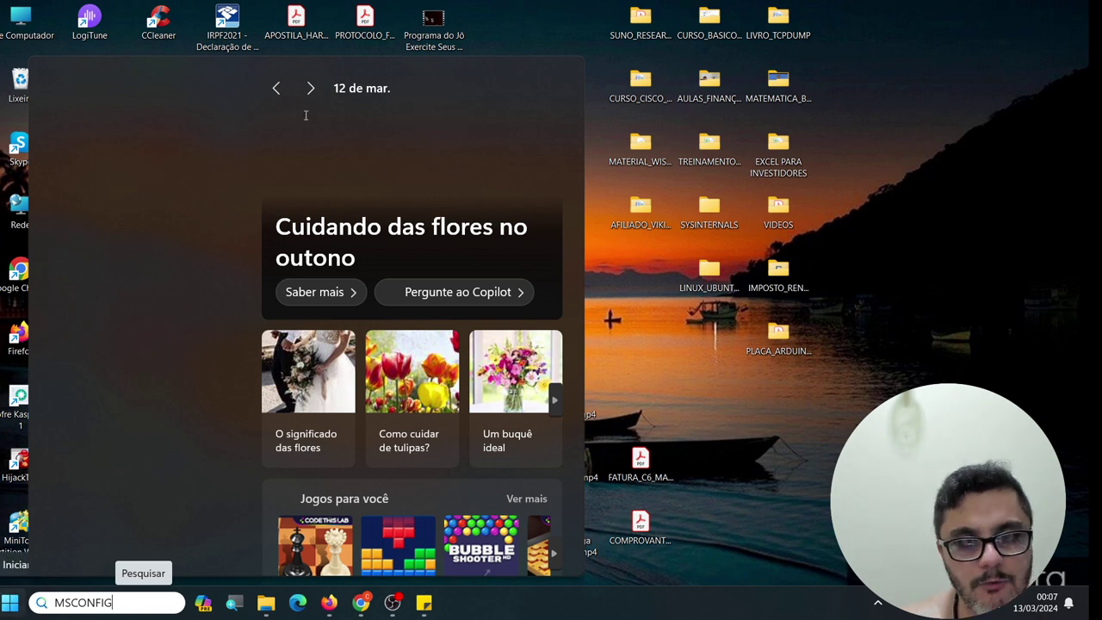
left_click_drag(55, 607, 153, 617)
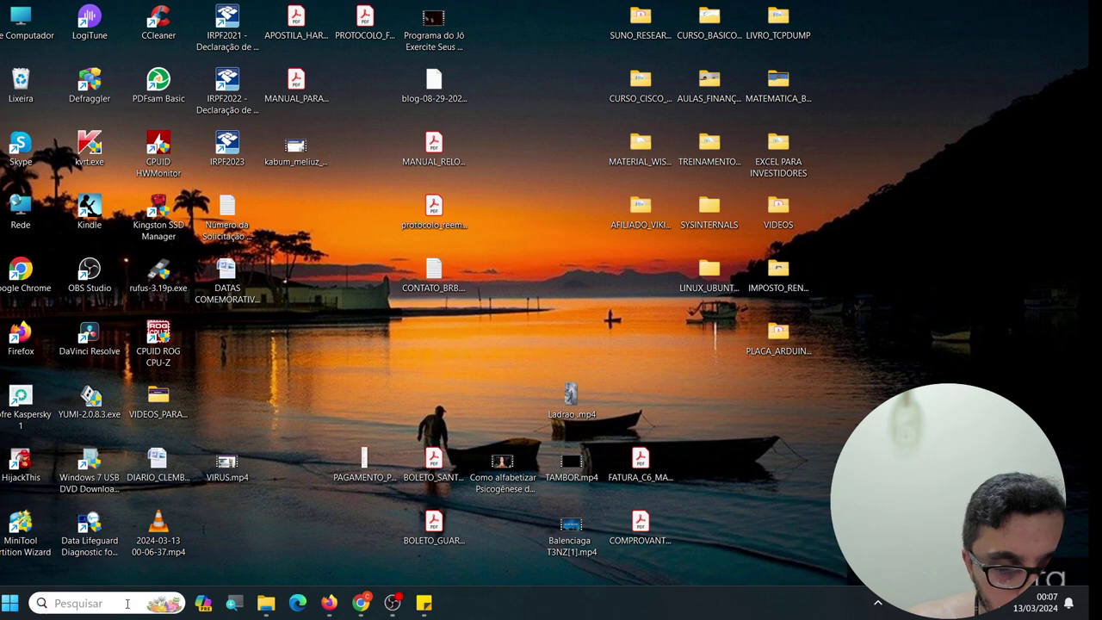
Step: Search Windows for msconfig and open Configuração do Sistema
mouse_move(129, 606)
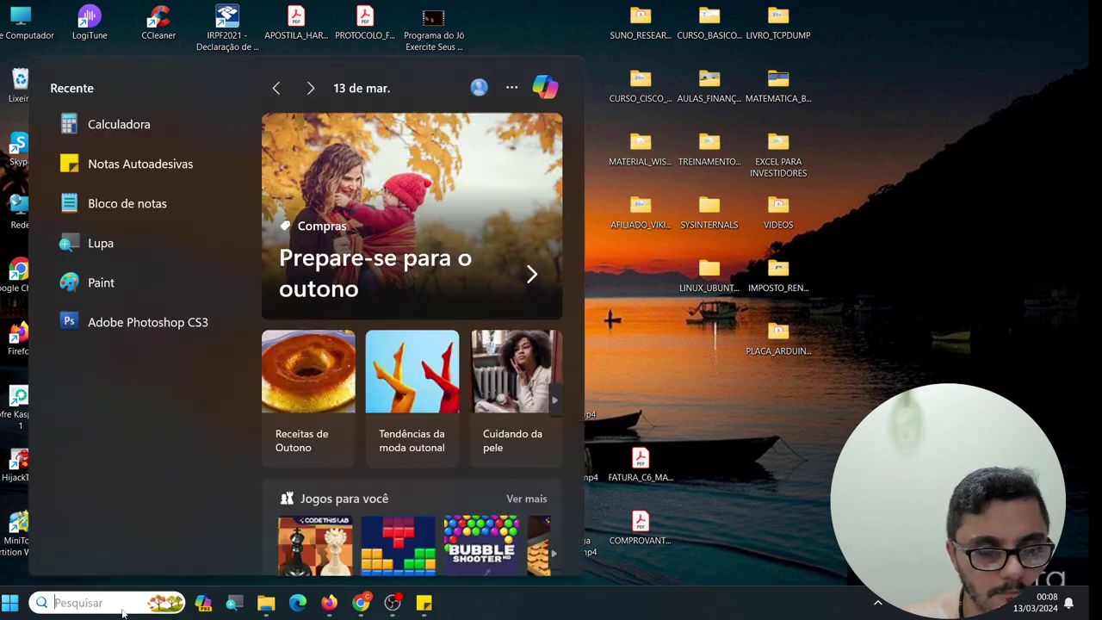
type("MS")
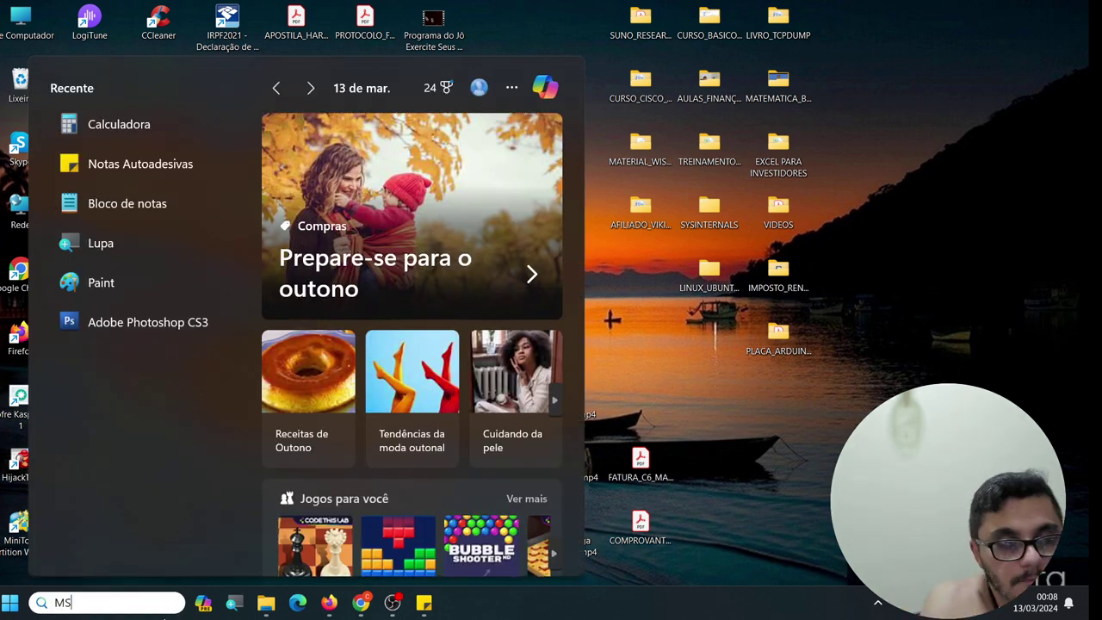
type("CONFIGF")
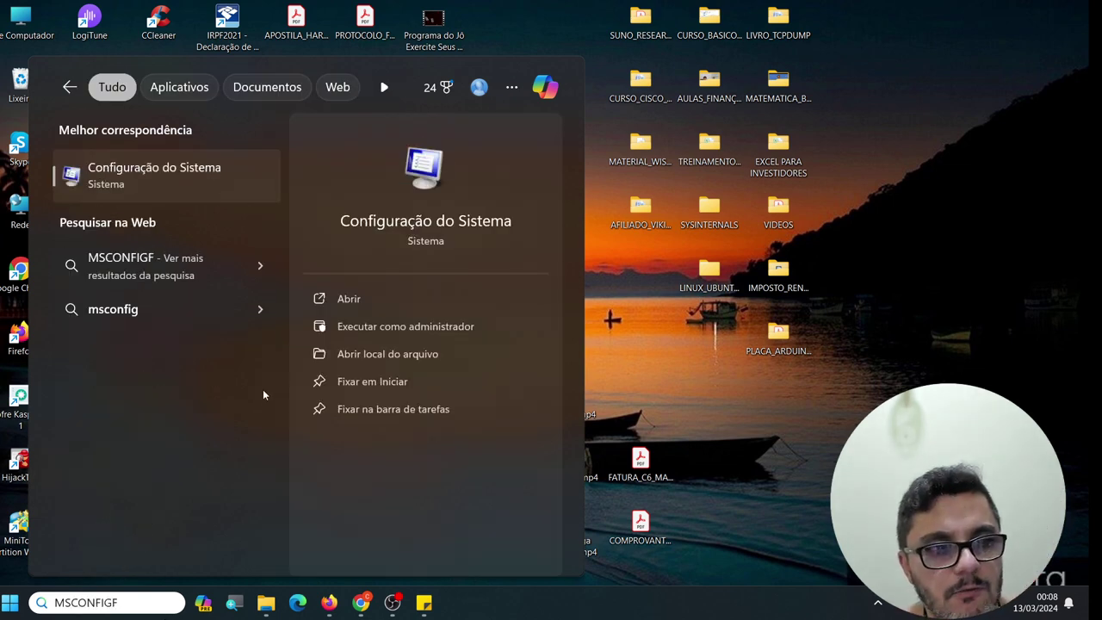
left_click(201, 181)
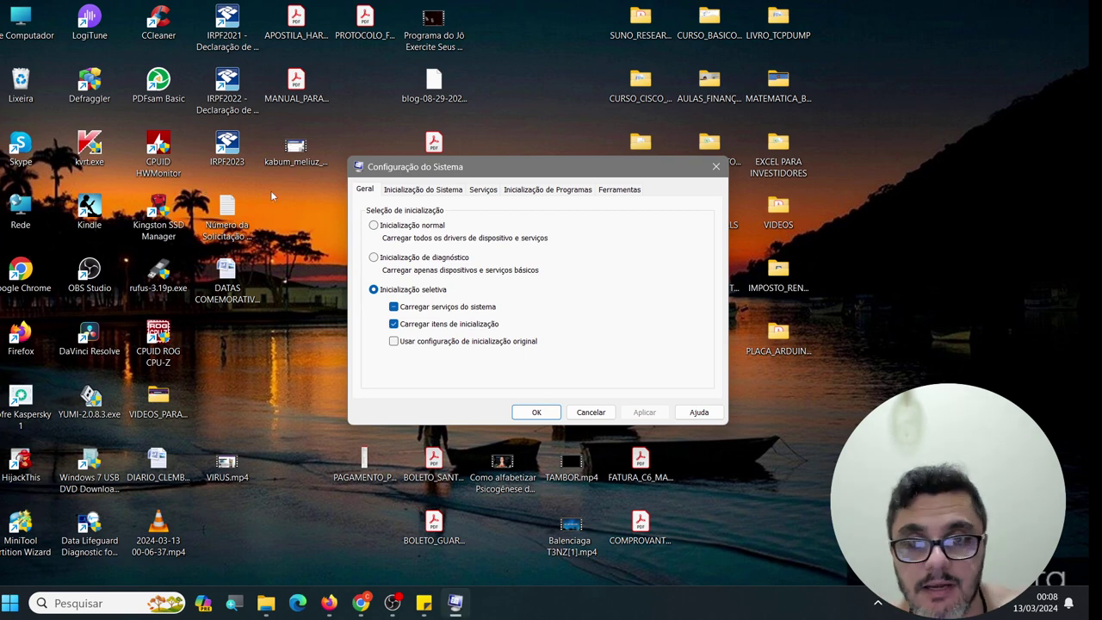
Step: Review the system boot, services, program startup and tools sections of Configuração do Sistema
left_click(451, 190)
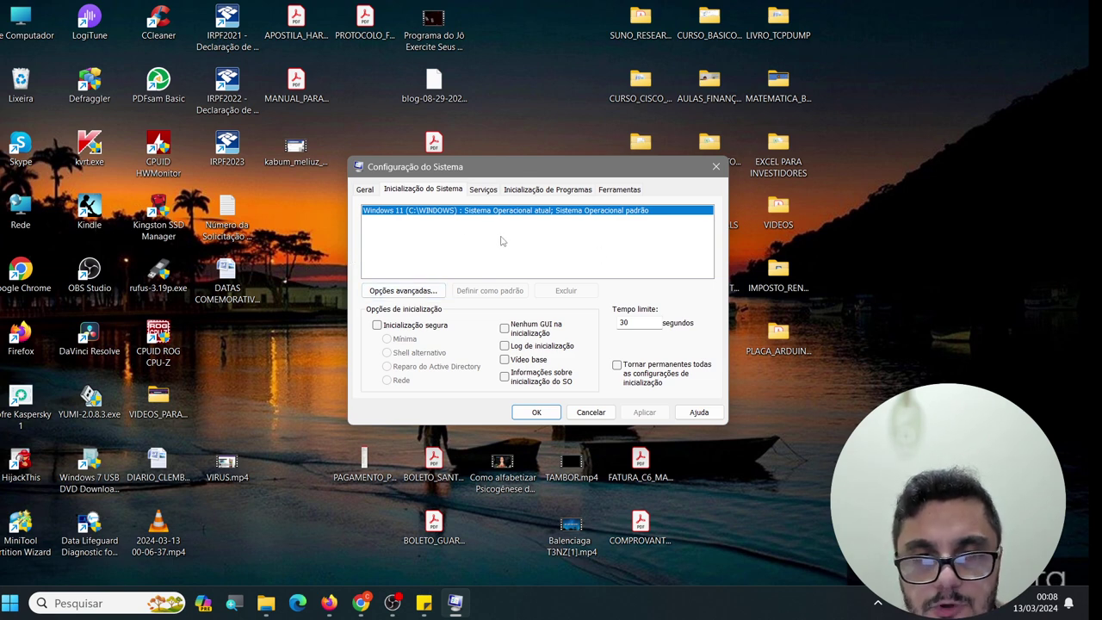
left_click(485, 191)
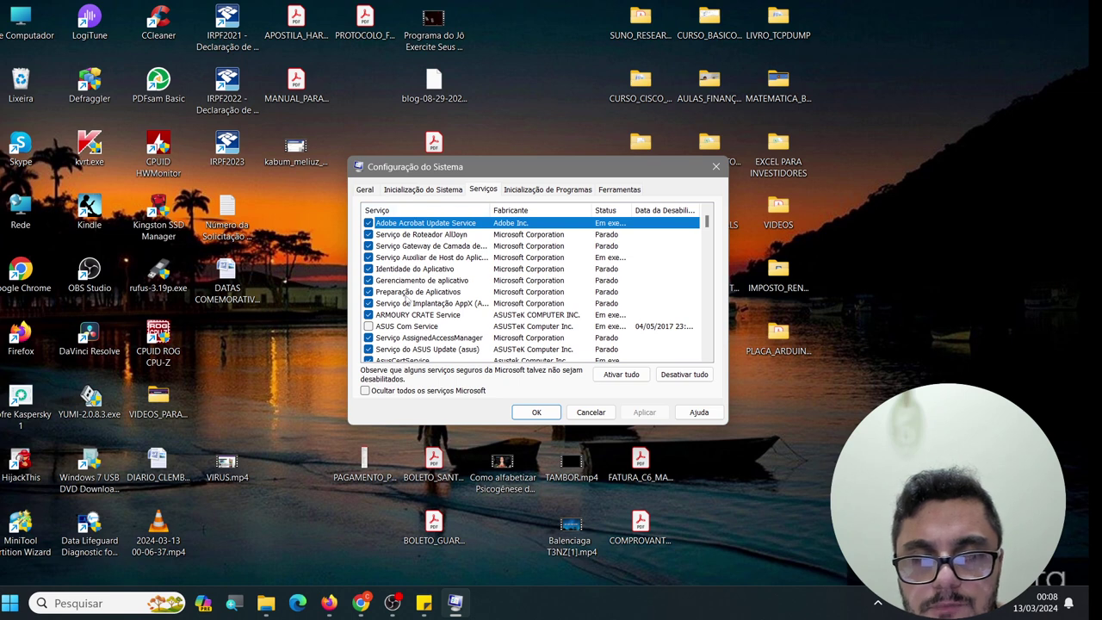
left_click(532, 195)
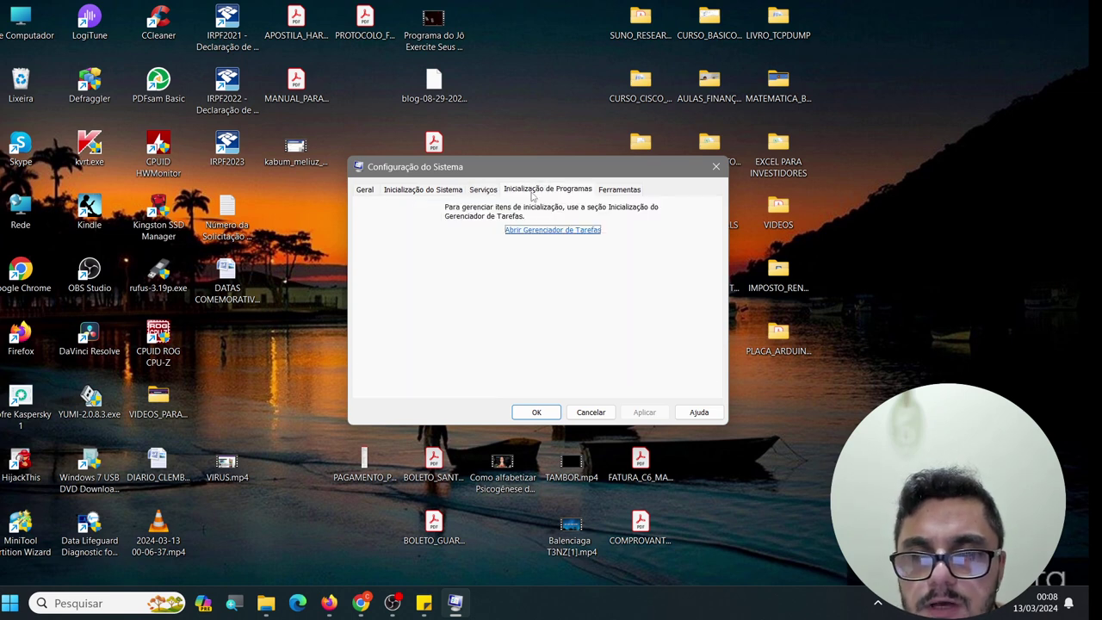
left_click(621, 189)
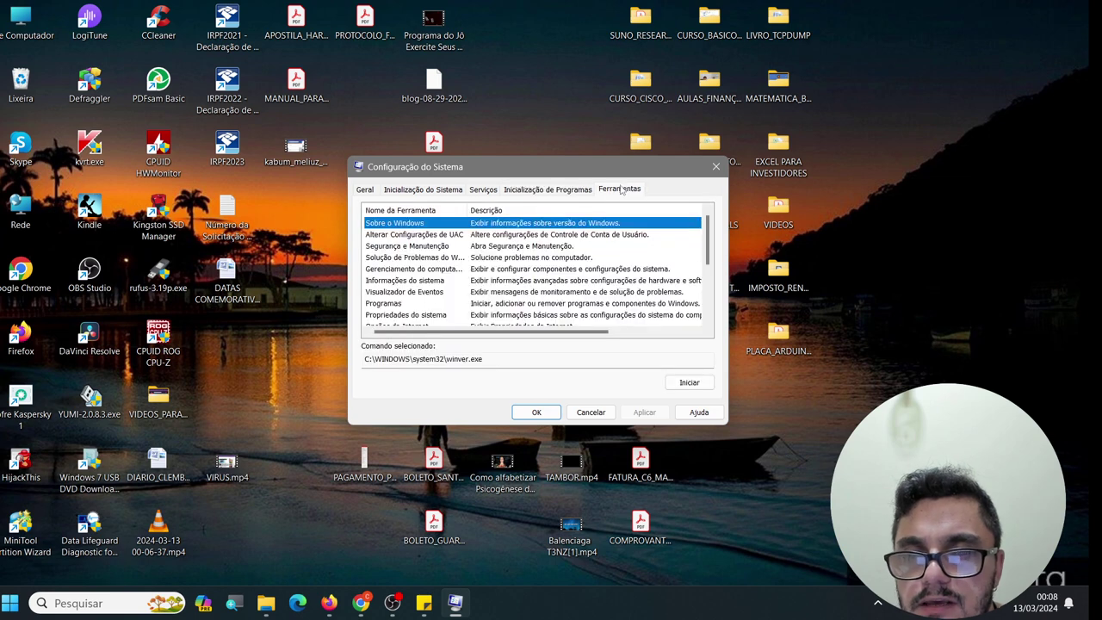
Step: Open Gerenciador de Tarefas from the program startup settings and select LogiTune.exe in its startup apps list
left_click(560, 191)
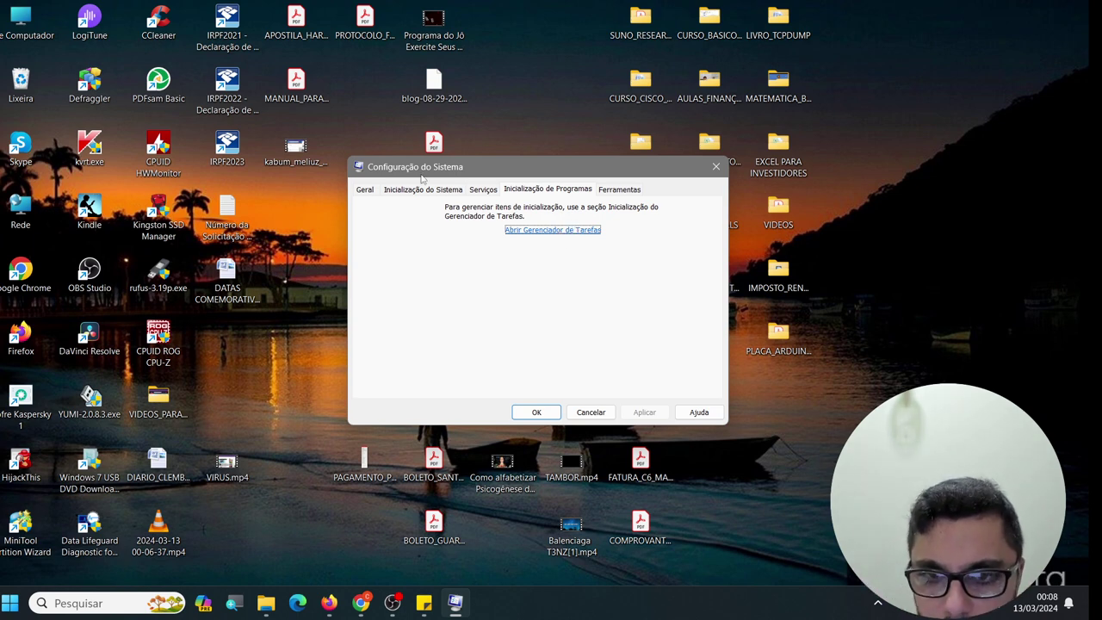
left_click(519, 230)
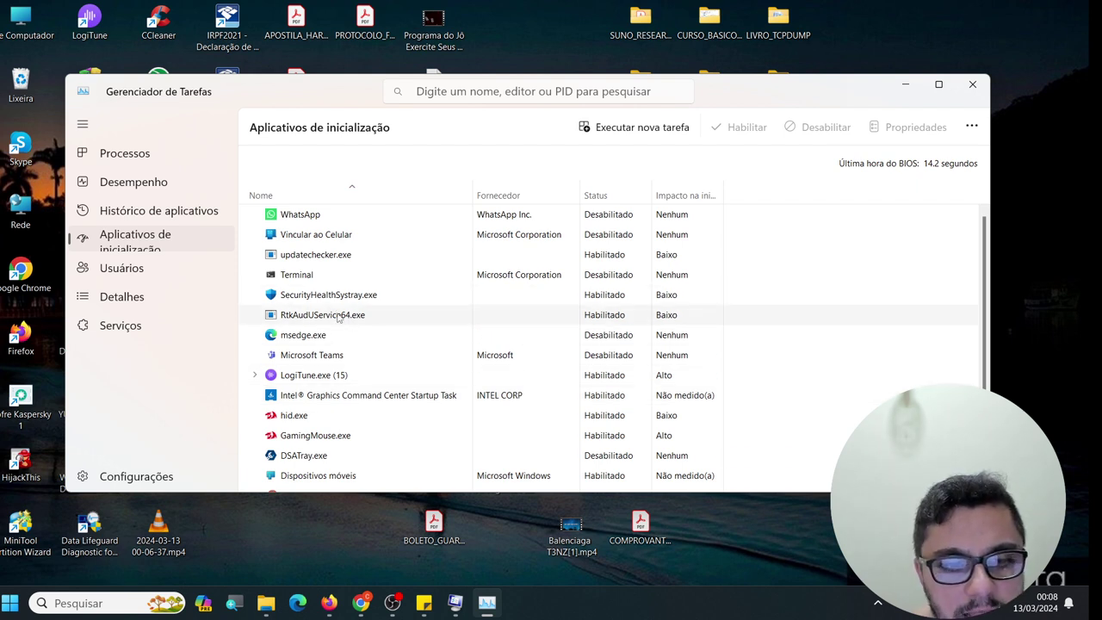
scroll(340, 335, "down", 1)
left_click(343, 345)
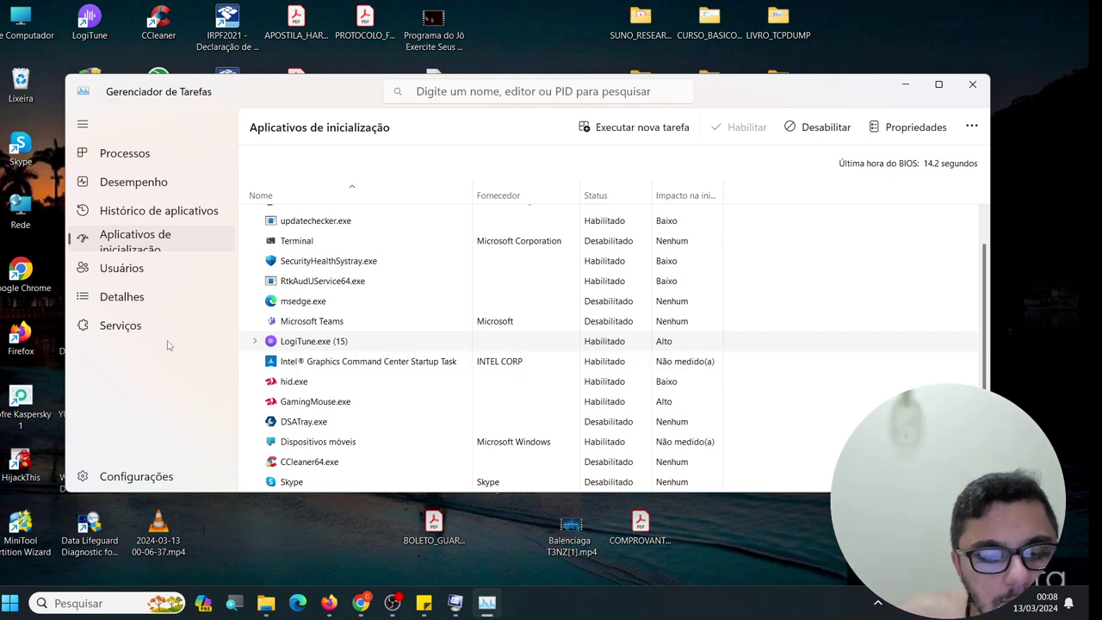
Step: Look through the processes, performance and app history views, and return to the startup apps list
left_click(144, 155)
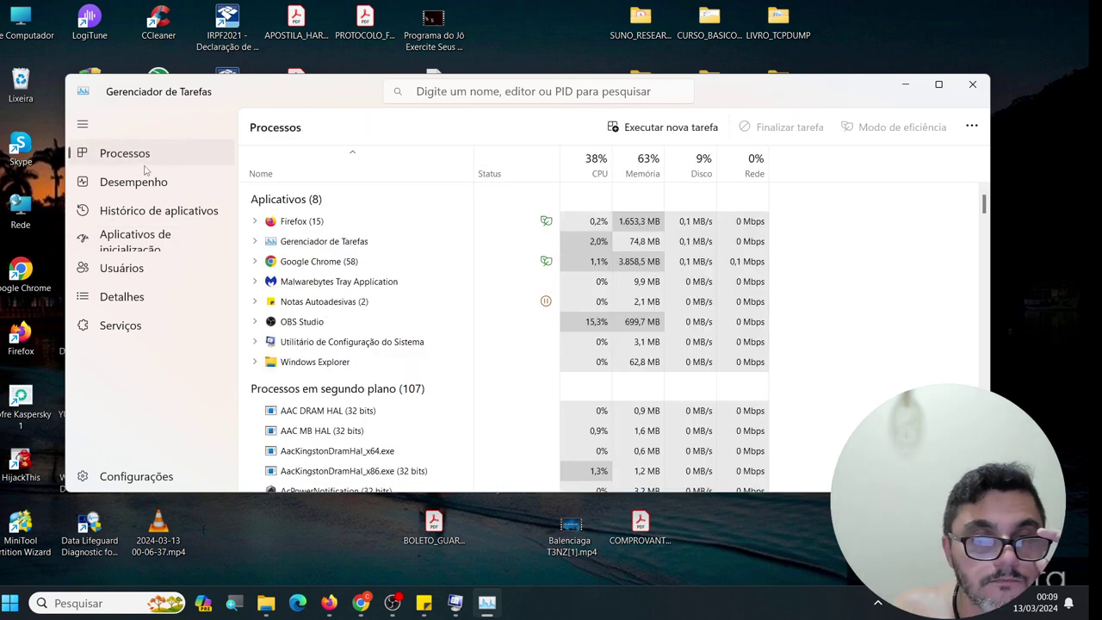
left_click(162, 189)
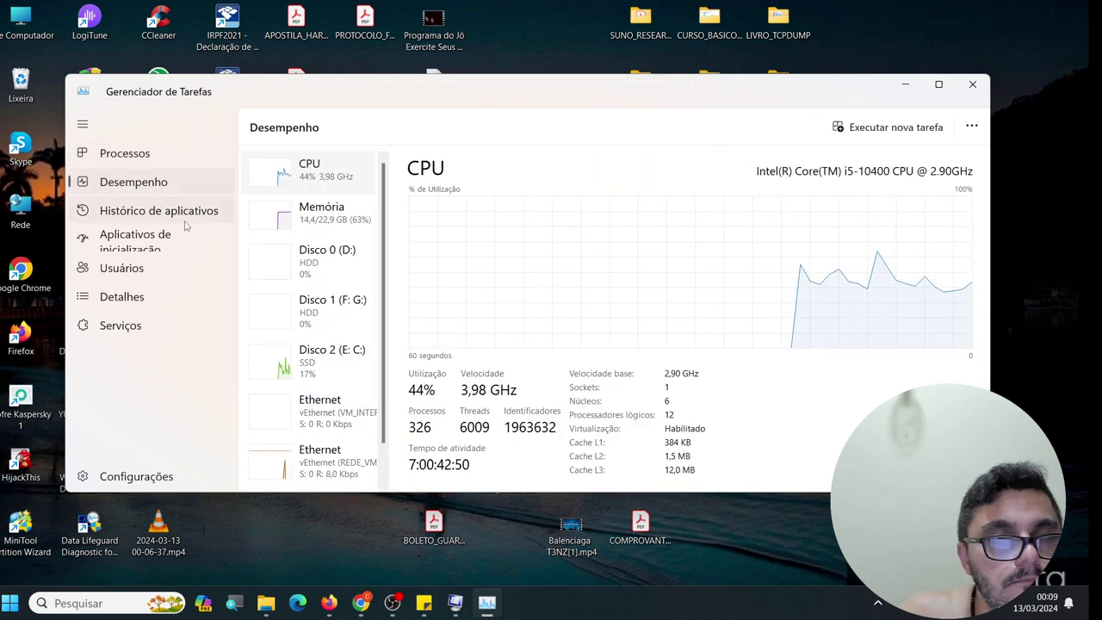
left_click(184, 221)
left_click(175, 247)
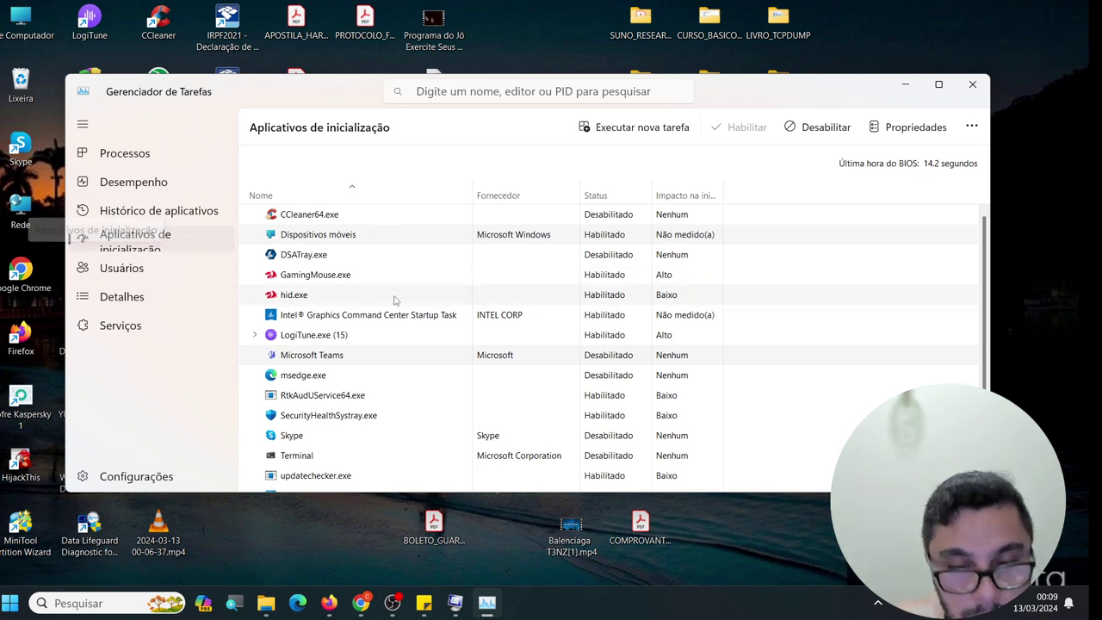
left_click(129, 153)
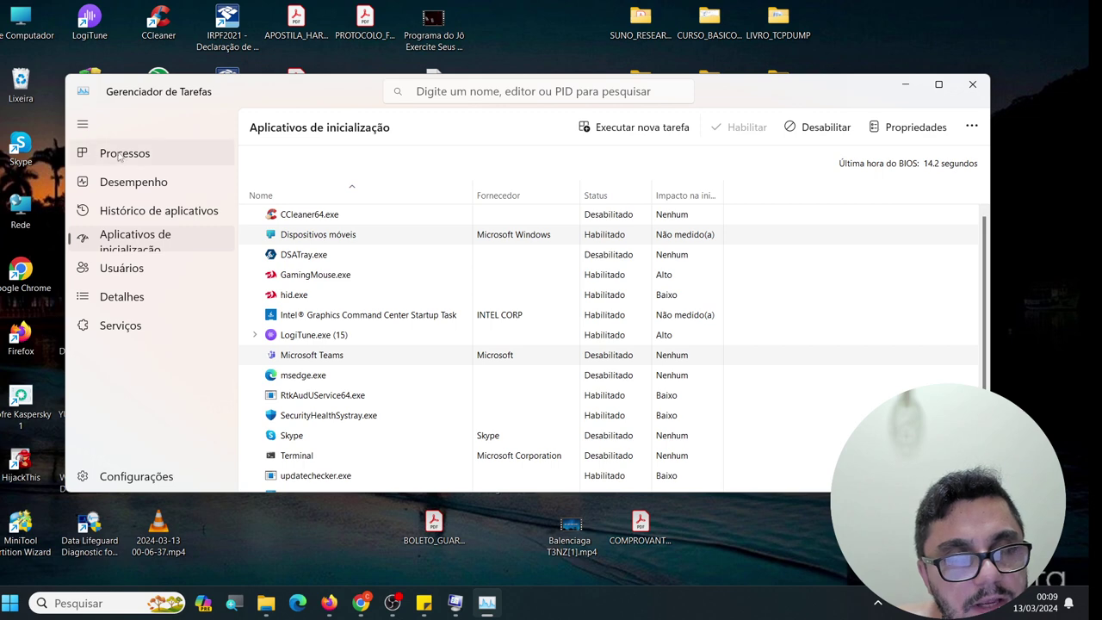
left_click(157, 181)
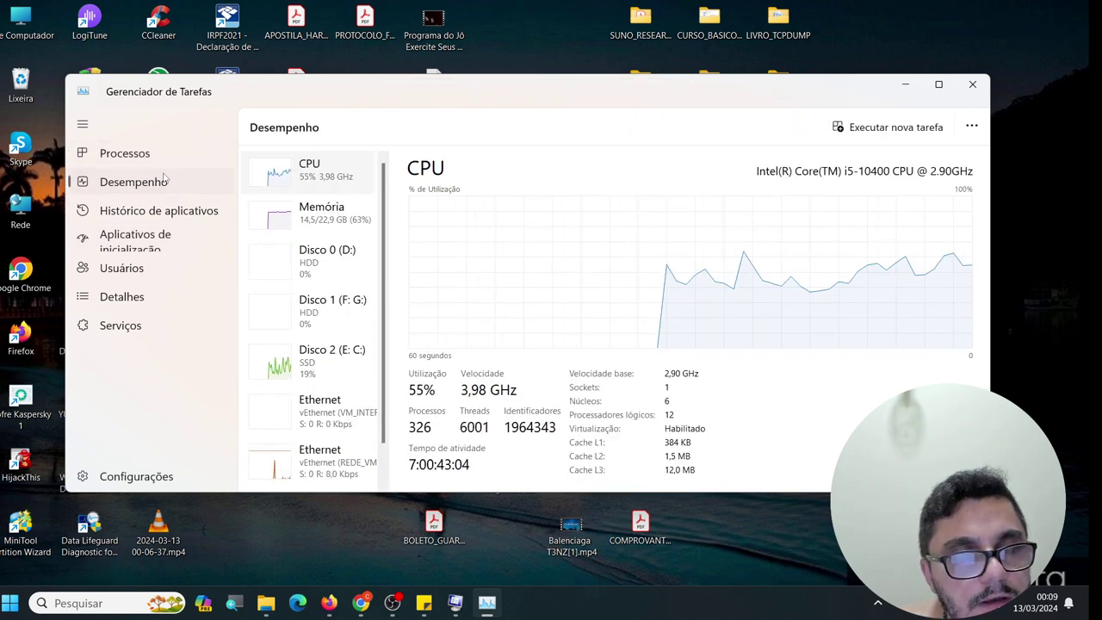
left_click(170, 207)
left_click(169, 242)
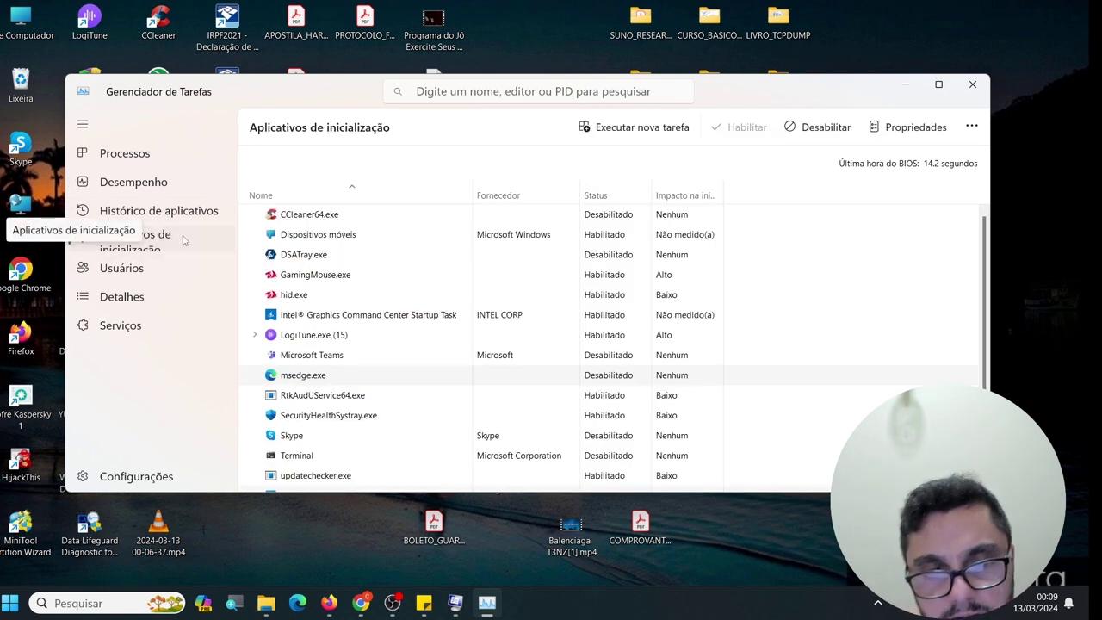
Step: Disable hid.exe at startup, then close Gerenciador de Tarefas and accept Configuração do Sistema
left_click(342, 215)
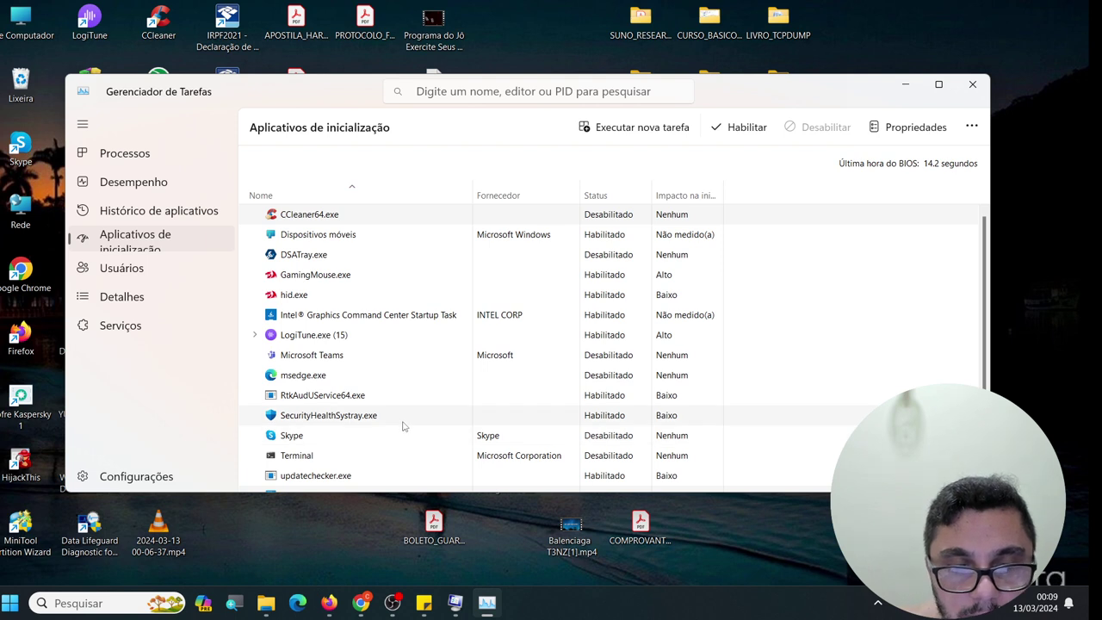
scroll(427, 401, "down", 1)
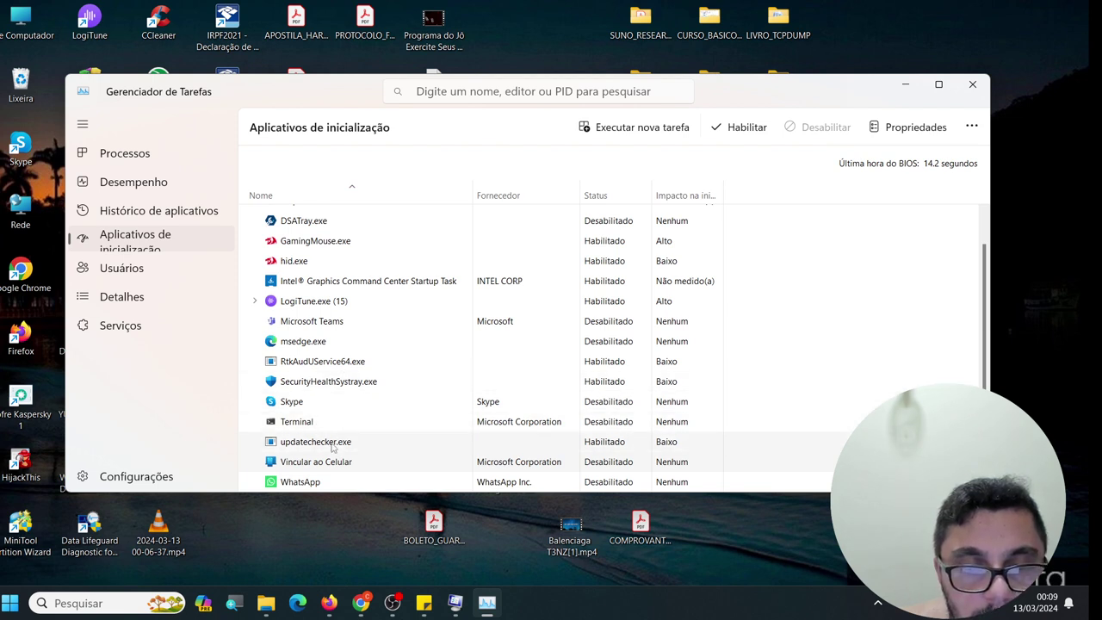
scroll(358, 355, "up", 1)
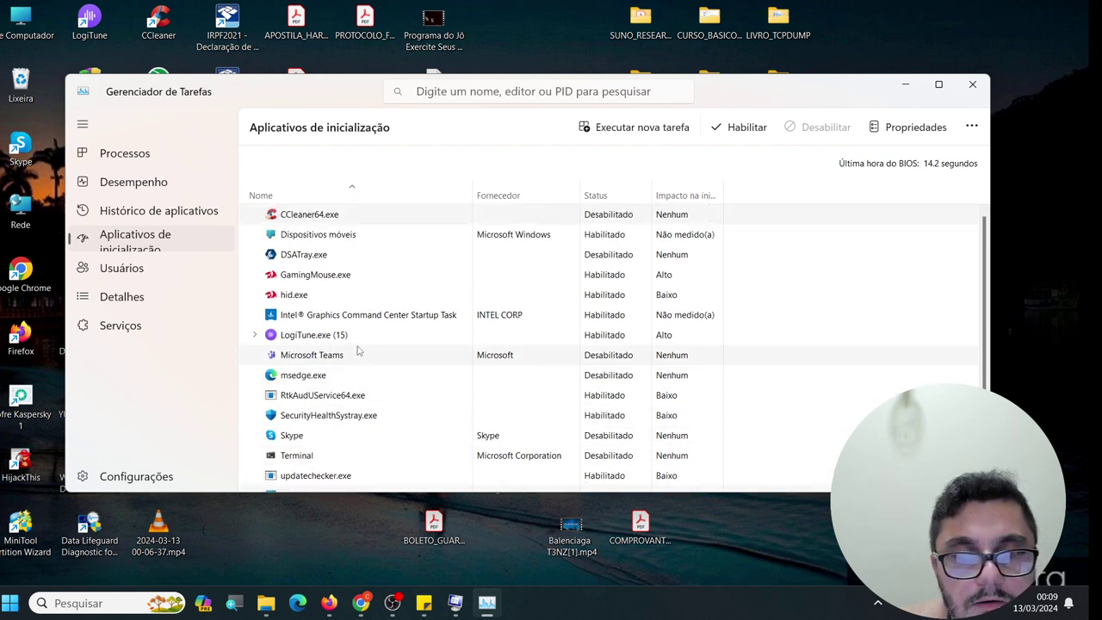
left_click(362, 297)
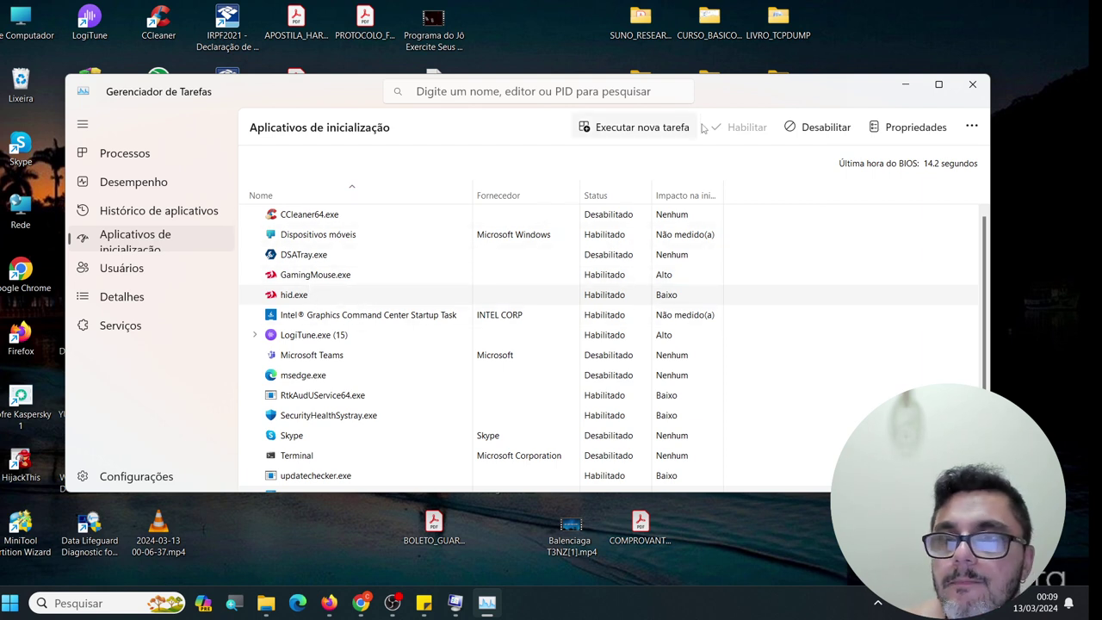
left_click(819, 134)
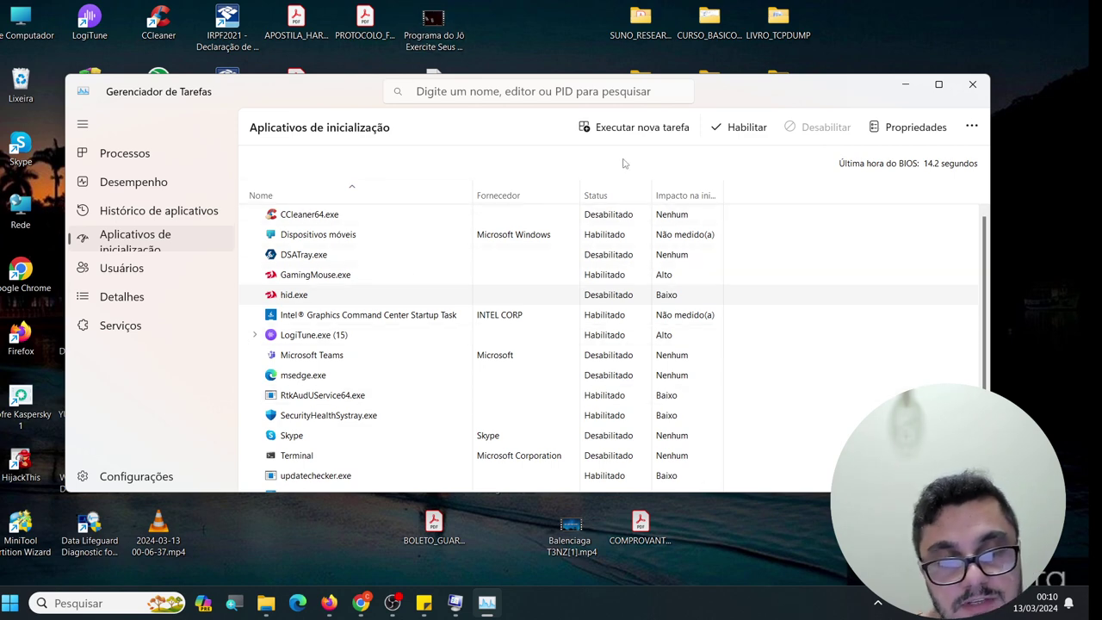
left_click(972, 83)
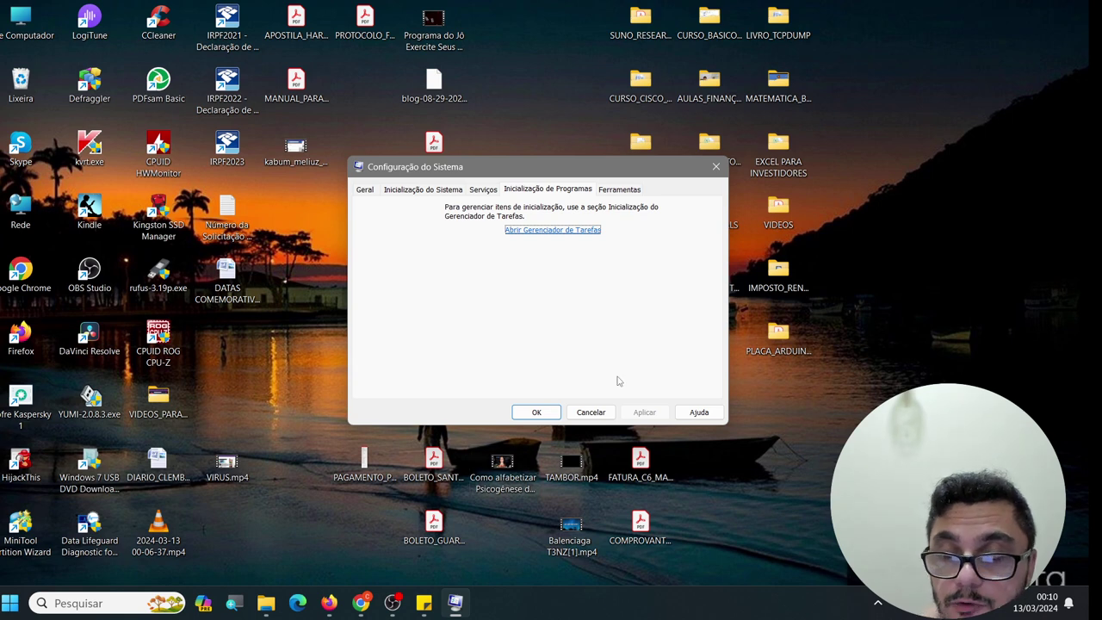
left_click(548, 414)
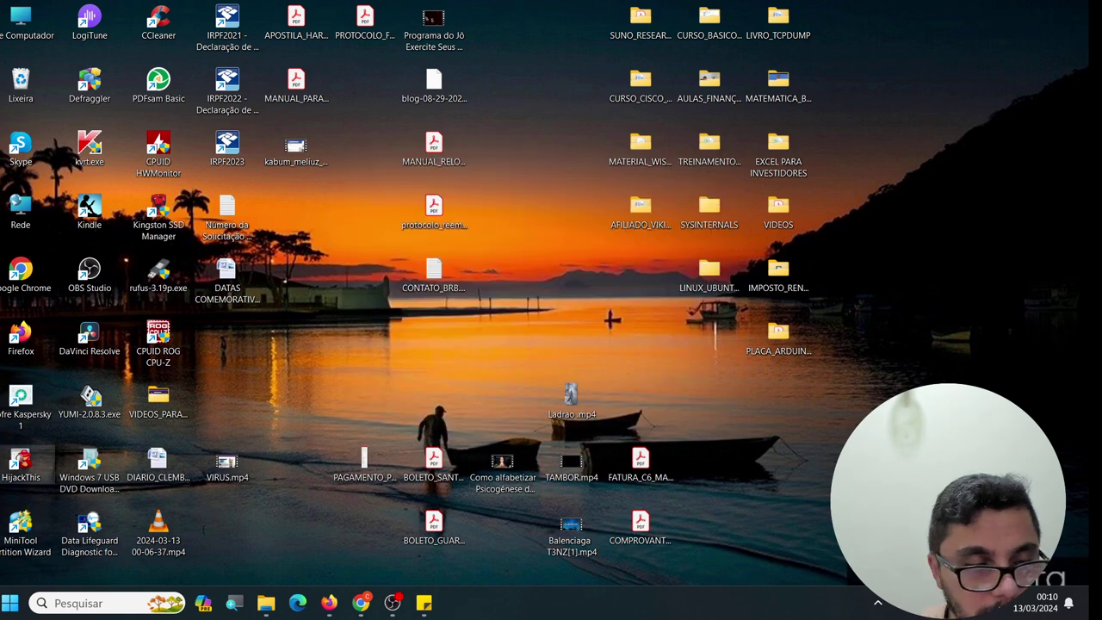
Step: Launch HijackThis and run a system scan without saving a logfile
double_click(20, 463)
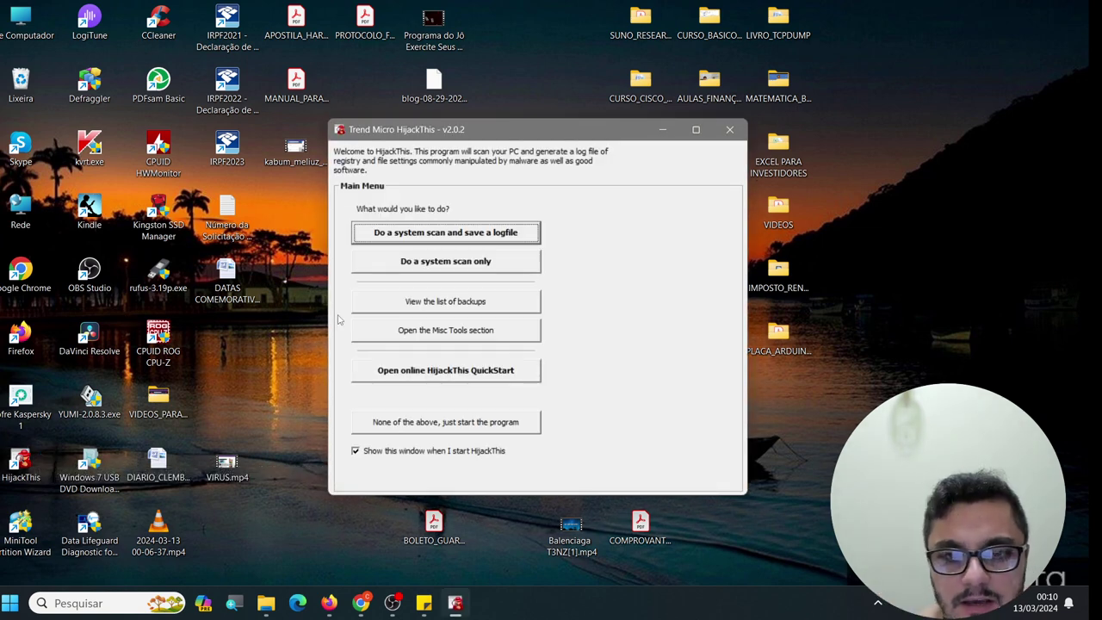
left_click(440, 264)
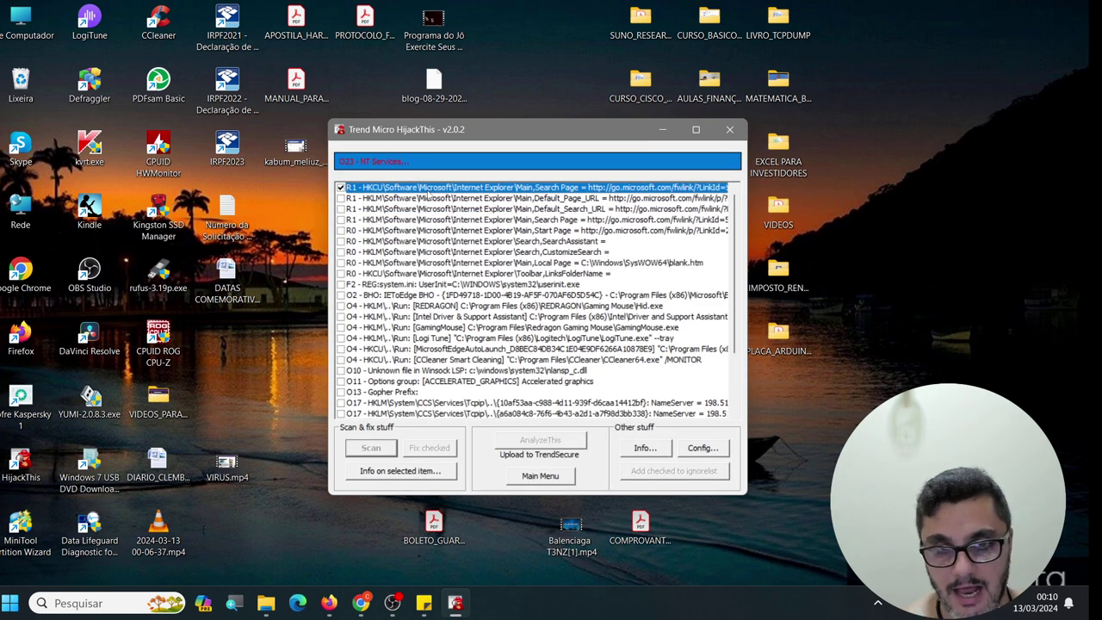
Step: Mark the R1 Internet Explorer entries and the R0 Start Page entry for fixing
left_click(428, 197)
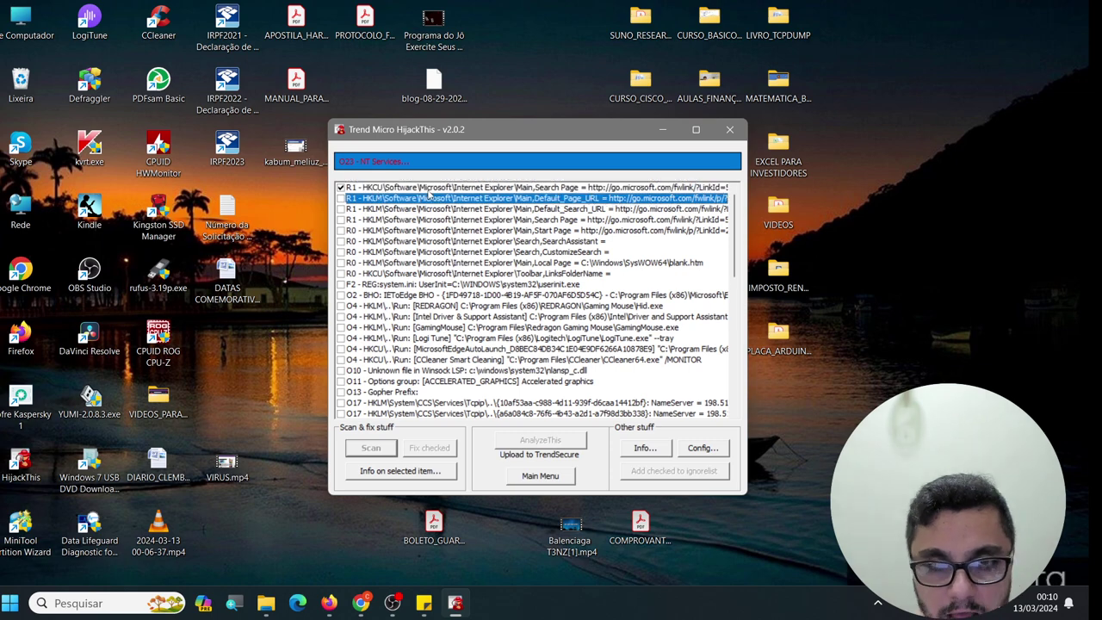
key("Down")
key("space")
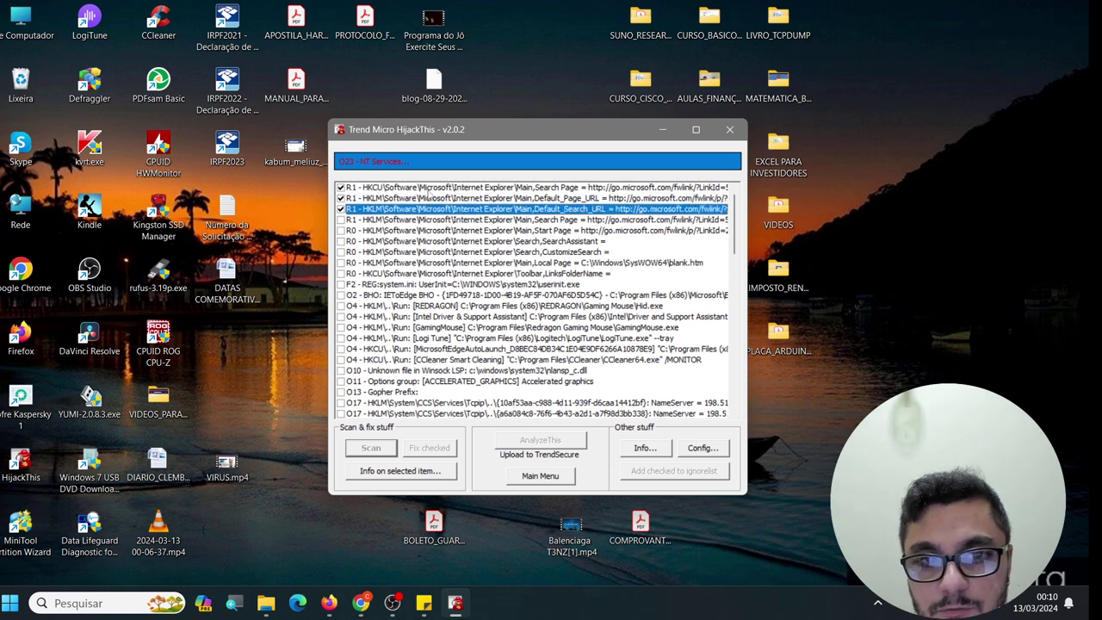
key("Down")
key("space")
key("Down")
key("space")
key("Down")
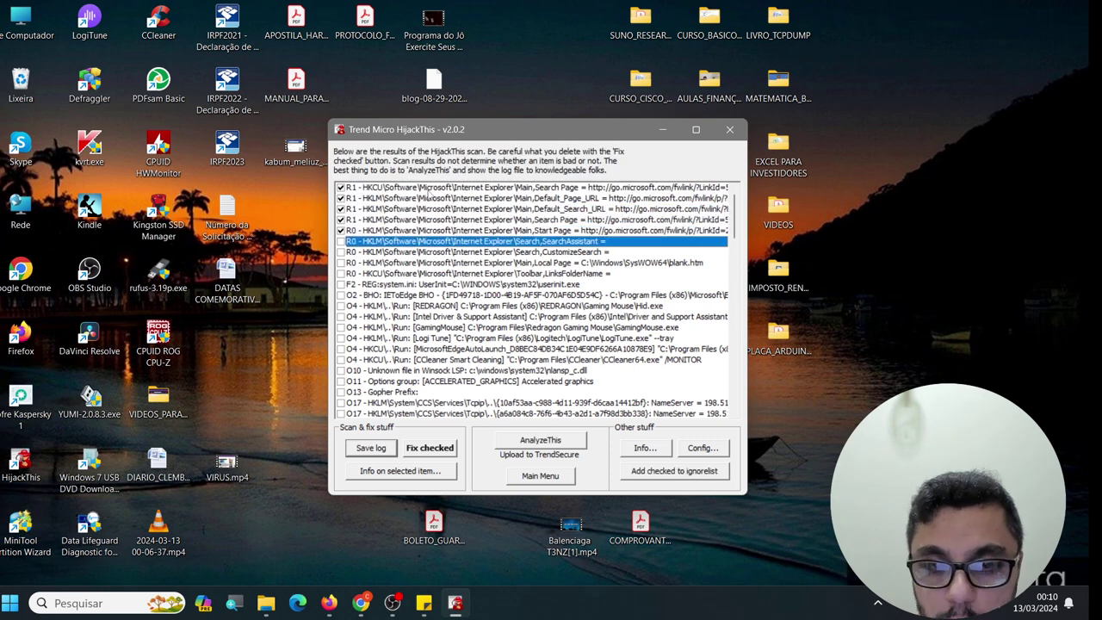
Step: Mark the remaining R0 Internet Explorer entries, the F2 UserInit entry and the O2 IEToEdge BHO entry
key("Down")
key("space")
key("Down")
key("space")
key("Down")
key("space")
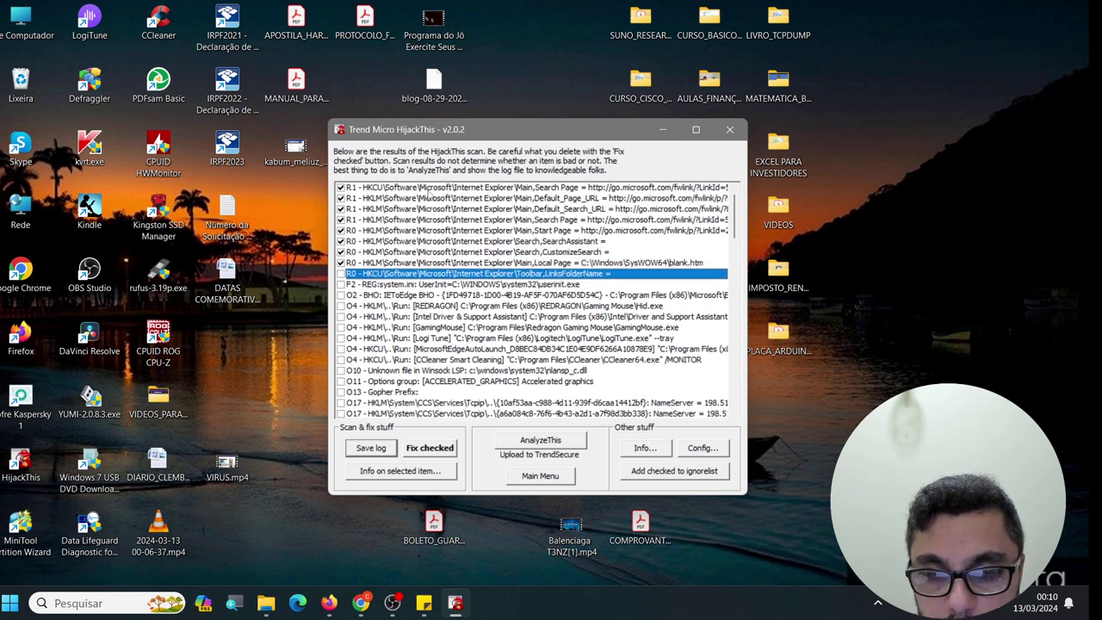
key("Down")
key("space")
key("Down")
key("space")
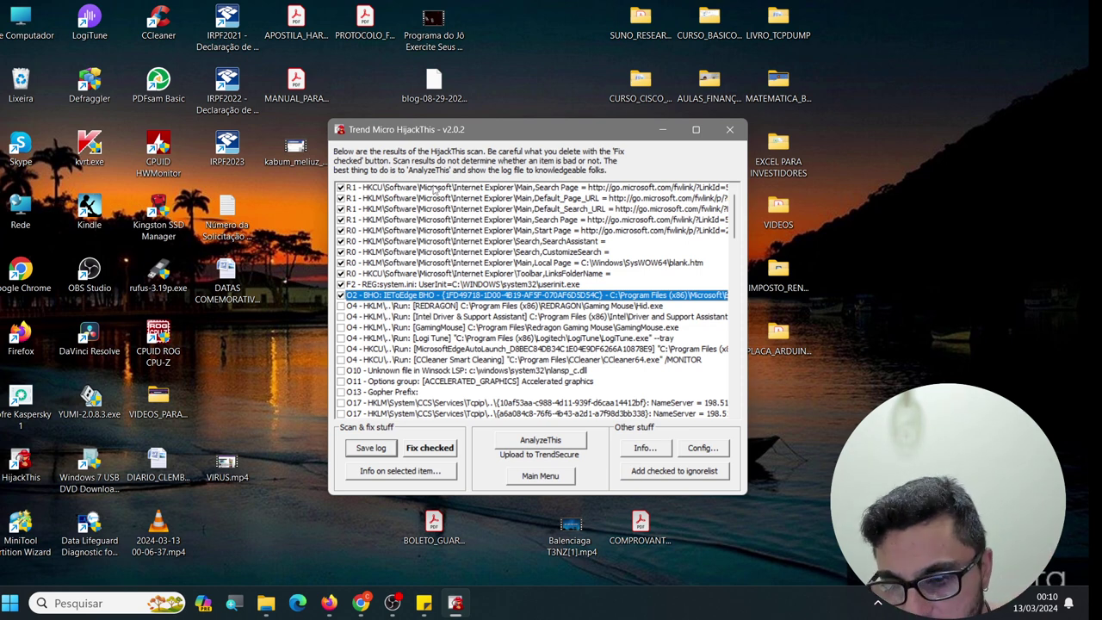
Step: Mark all O4 startup entries, from REDRAGON through CCleaner Smart Cleaning
key("Down")
key("Down")
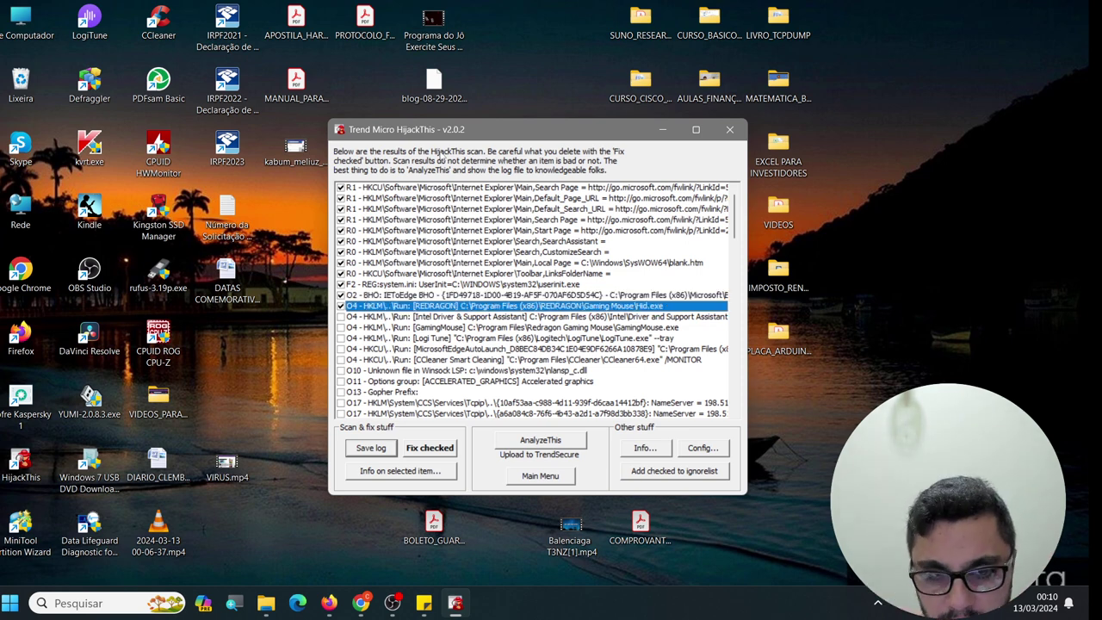
key("Down")
key("Down")
key("Down")
key("Down")
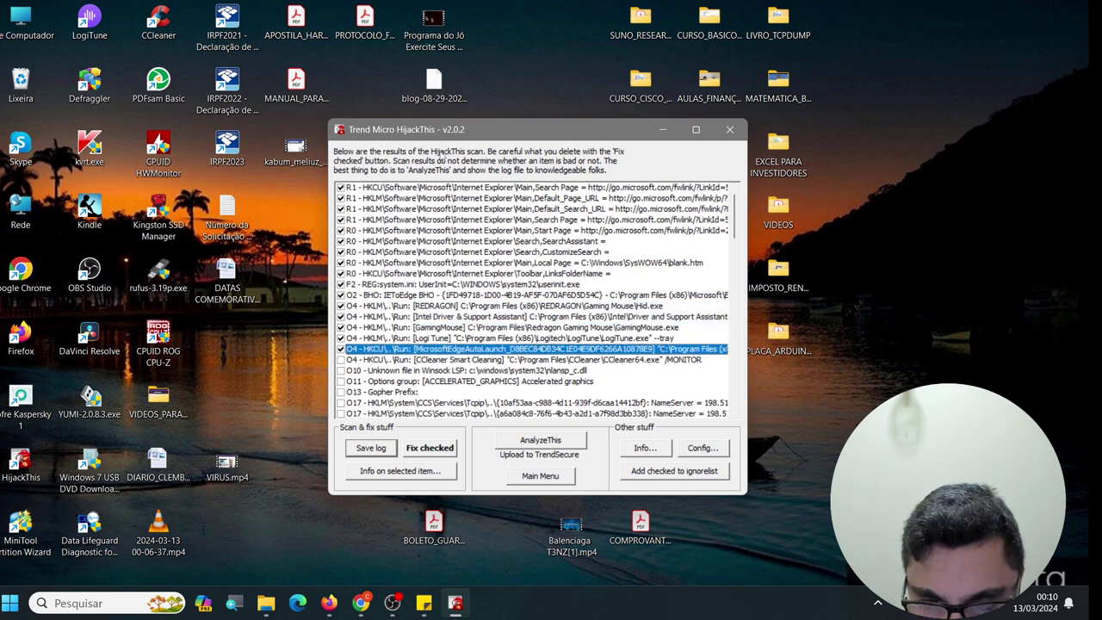
key("Down")
Step: Mark the O10, O11, O13, O17 and O18 entries and the first O23 services through ARMOURY CRATE Service
key("Down")
key("Down")
key("Down")
key("Down")
key("Down")
key("Down")
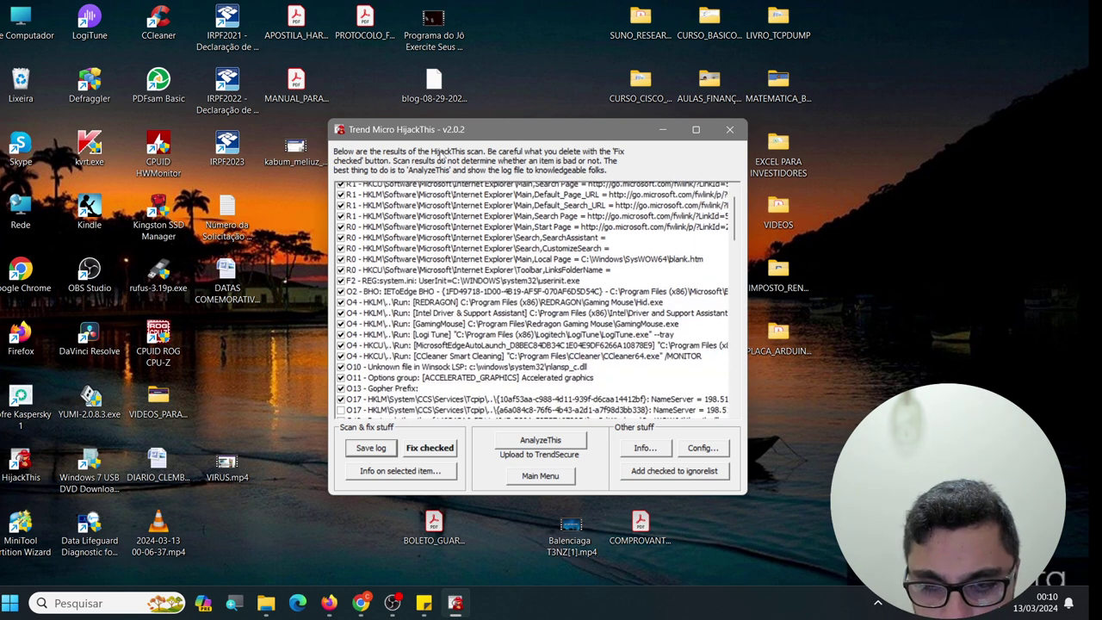
key("Down")
key("Down")
key("Down")
key("Down")
key("Down")
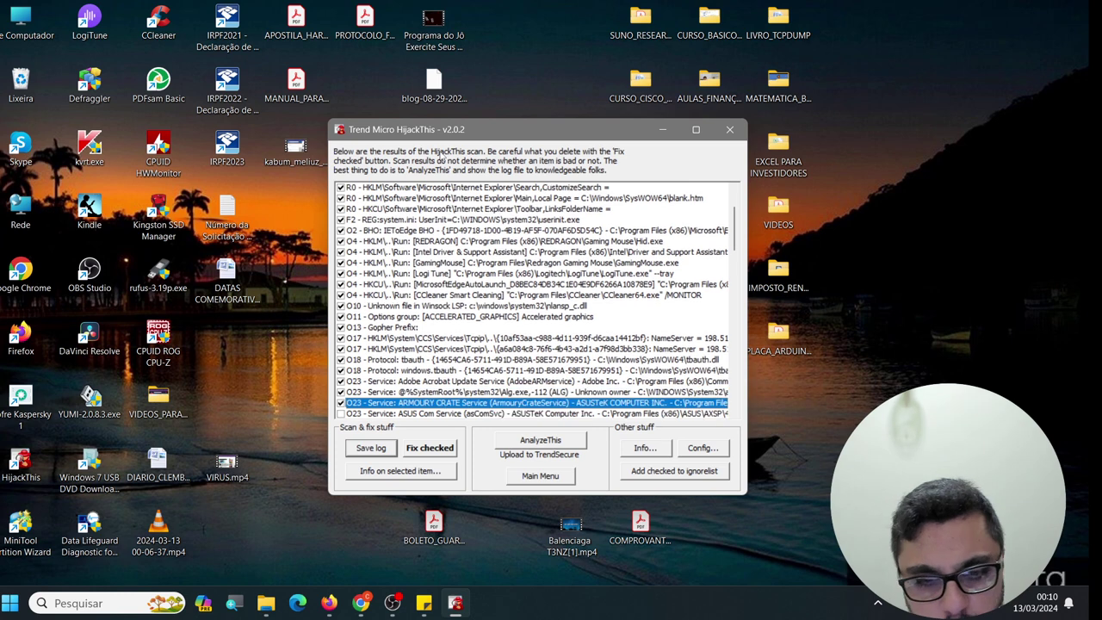
Step: Mark the O23 services from ASUS Com Service through the DiagnosticsHub.StandardCollector service
key("Down")
key("Down")
key("Down")
key("Down")
key("Down")
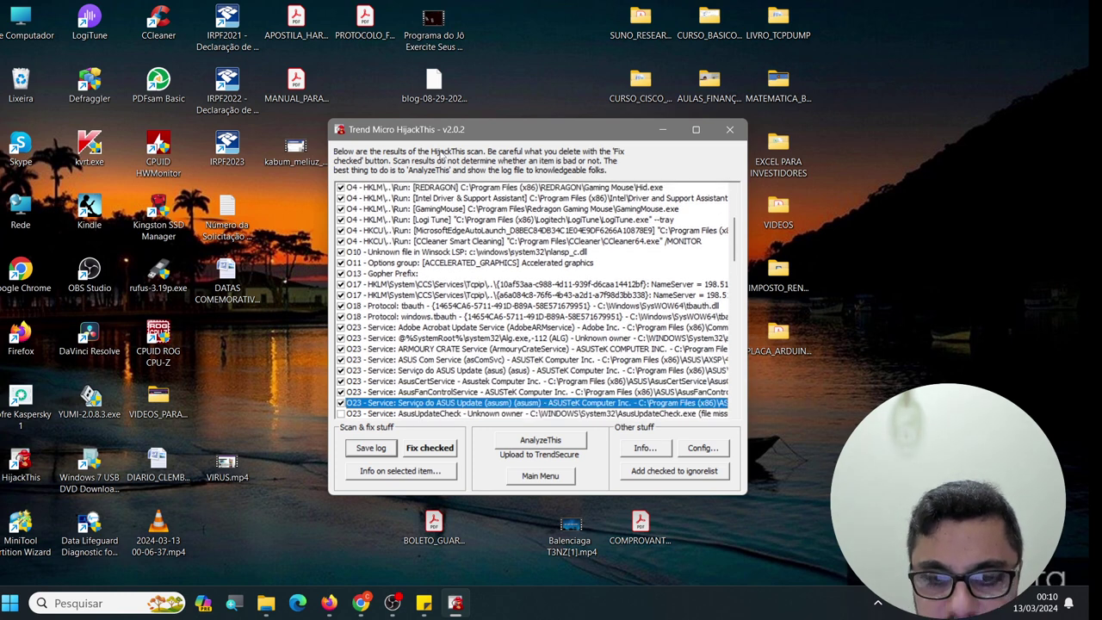
key("Down")
key("Down")
key("Down")
key("Down")
key("Down")
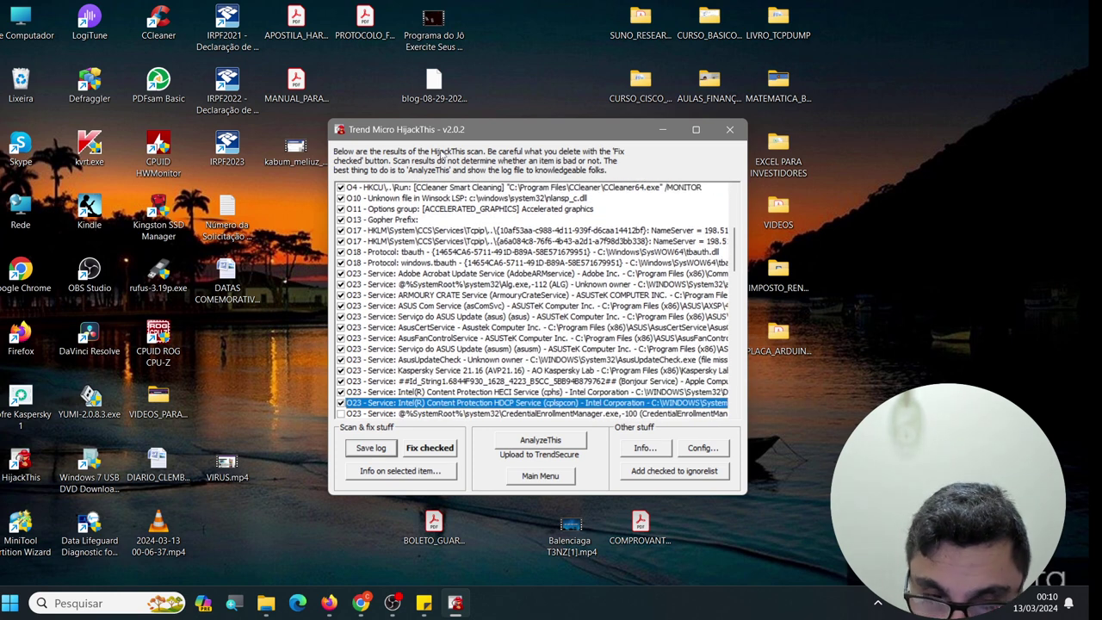
key("Down")
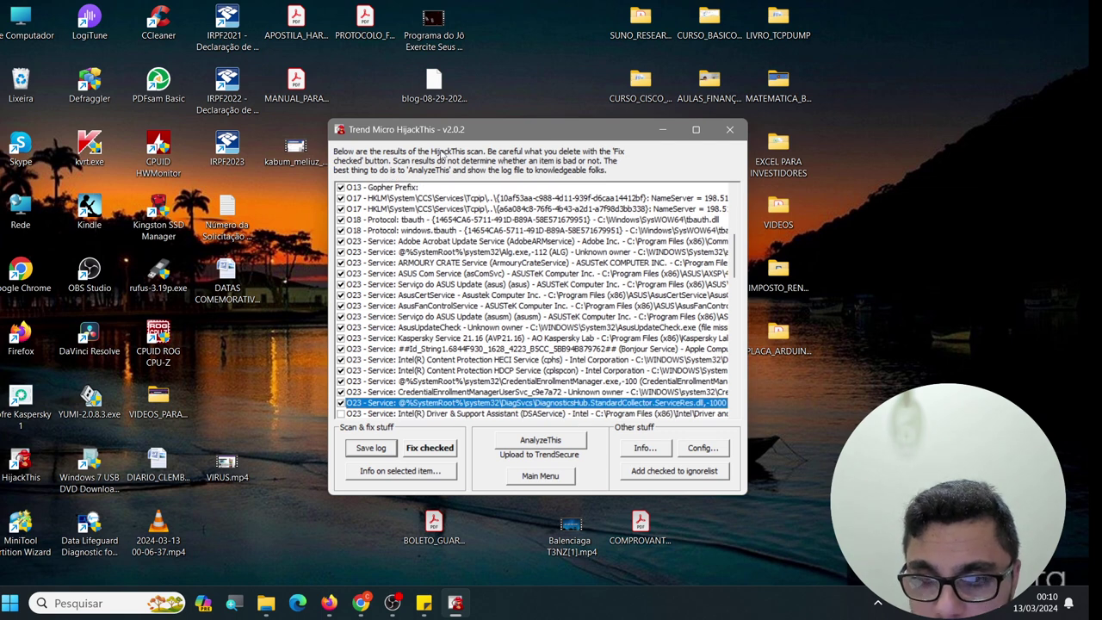
Step: Mark the O23 services from Intel(R) Driver & Support Assistant through Kaspersky VPN Secure Connection 5.16
key("Down")
key("Down")
key("Down")
key("Down")
key("Down")
key("Down")
key("Down")
key("Down")
key("Down")
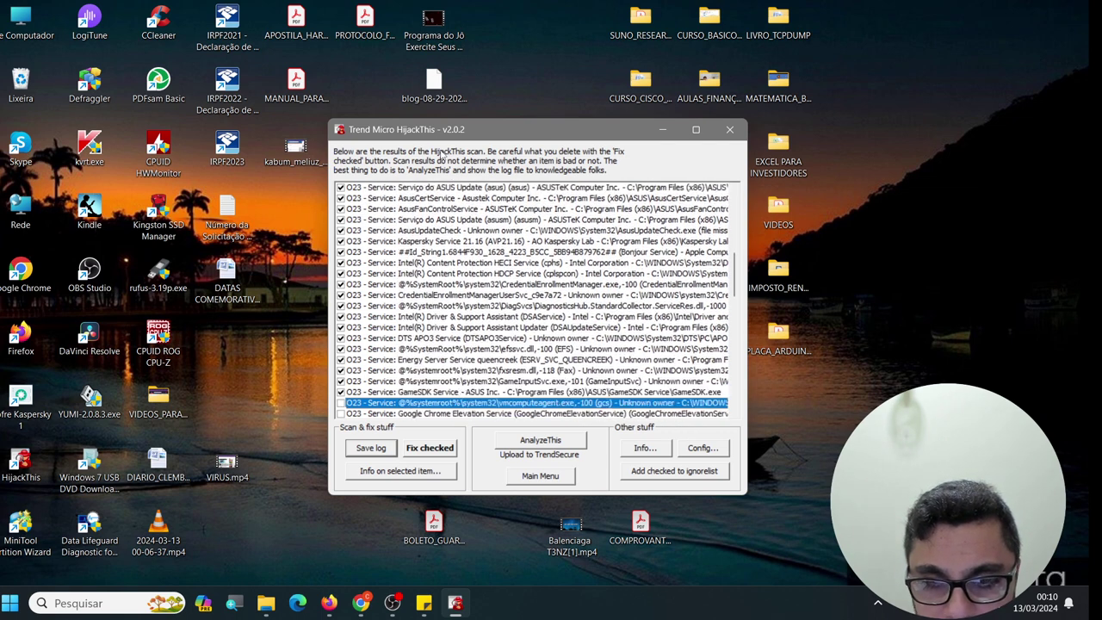
key("Down")
key("Down")
key("Down")
key("Down")
key("Down")
key("Down")
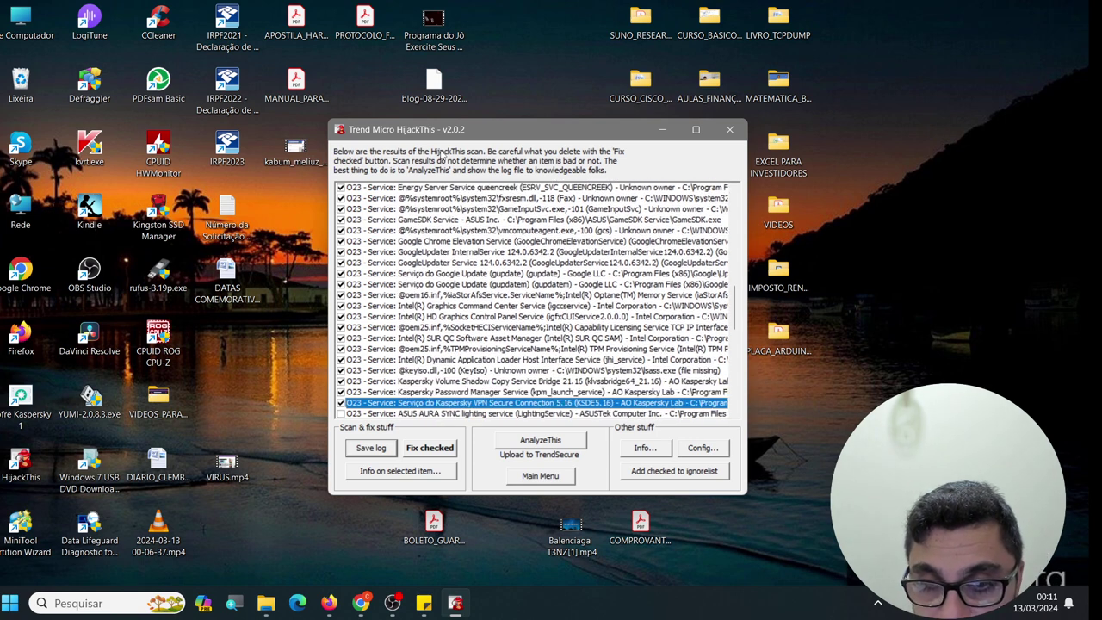
Step: Mark the O23 services from ASUS AURA SYNC lighting service through MSMQ
key("Down")
key("Down")
key("Down")
key("Down")
key("Down")
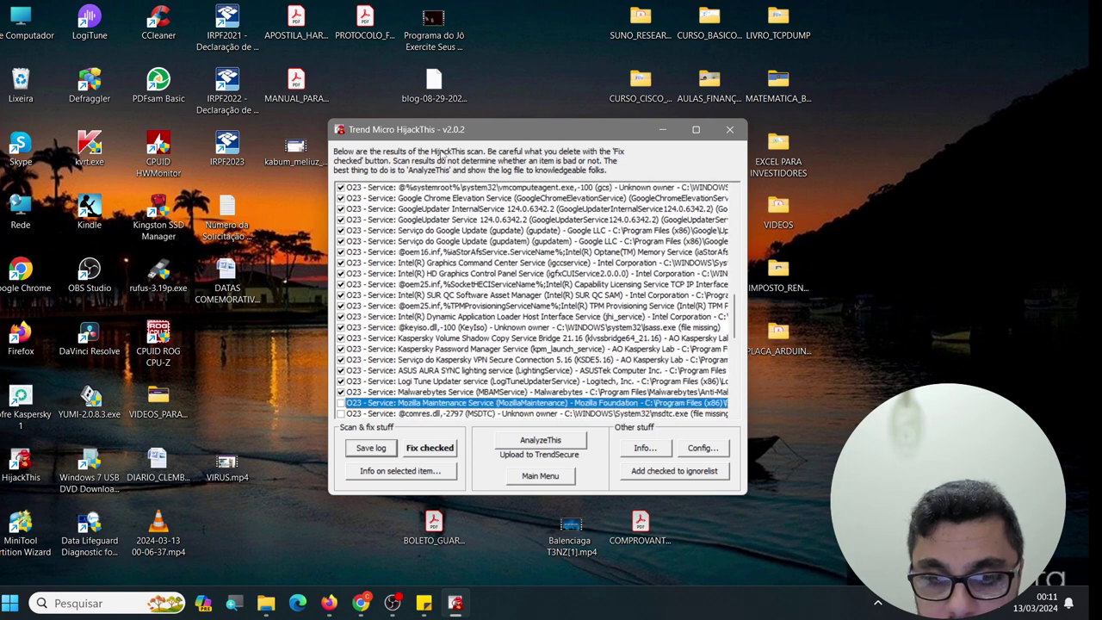
key("Down")
key("Down")
key("Down")
key("Down")
key("Down")
key("Down")
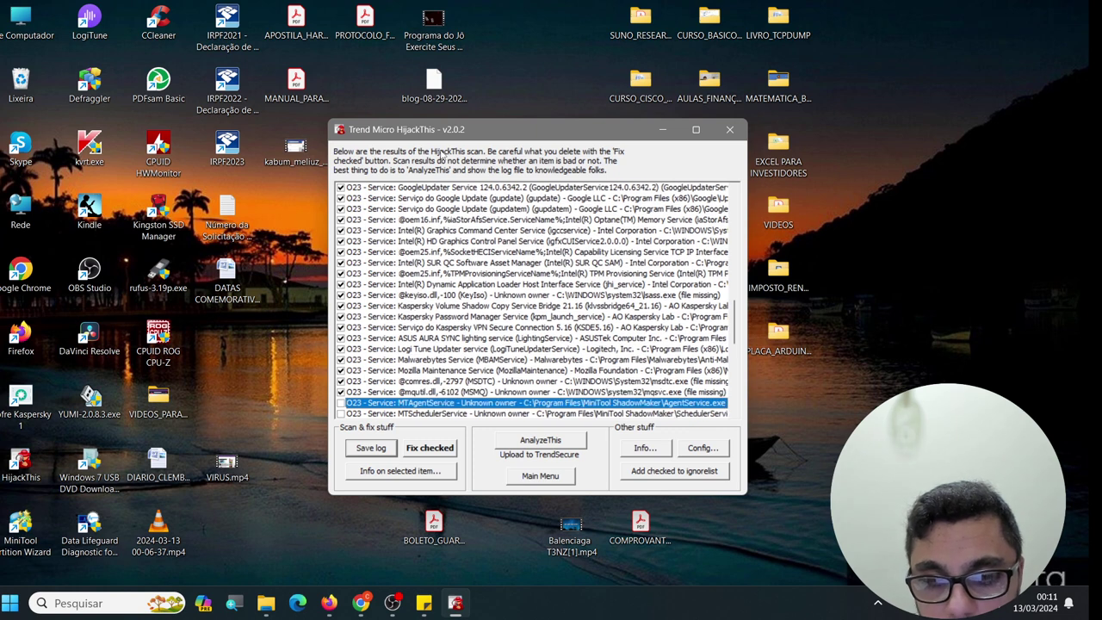
Step: Mark the O23 services from MTAgentService through RpcLocator
key("Down")
key("Down")
key("Down")
key("Down")
key("Down")
key("Down")
key("Down")
key("Down")
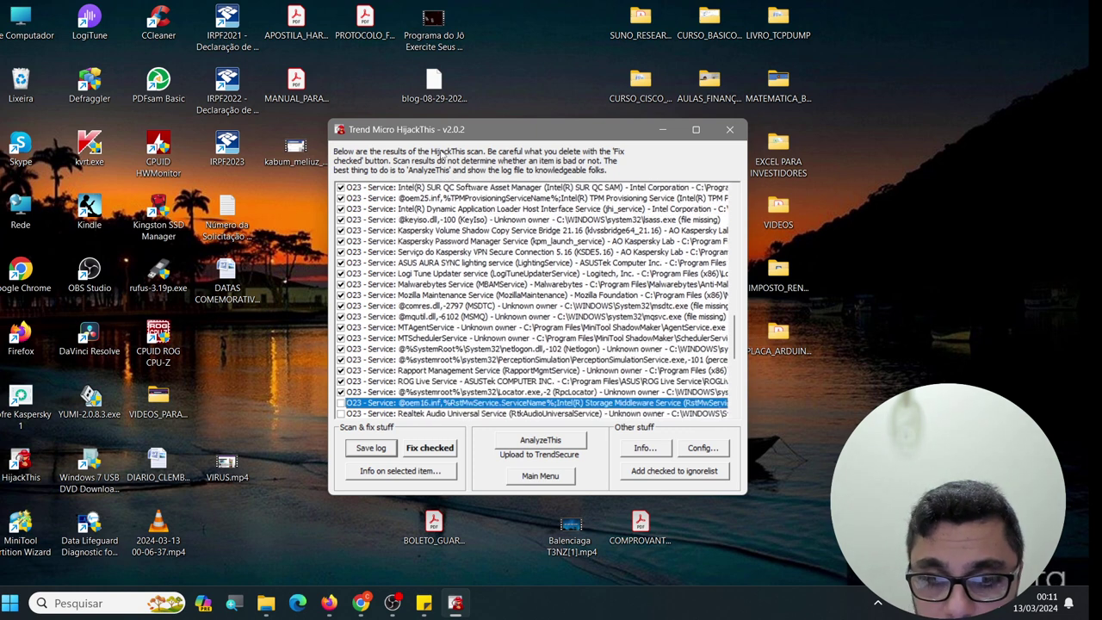
Step: Mark the O23 services from Intel(R) Storage Middleware Service through VSS, leaving TieringEngineService and vds unmarked
key("Down")
key("Down")
key("Down")
key("Down")
key("Down")
key("Down")
key("Down")
key("Down")
key("Down")
key("Down")
key("Down")
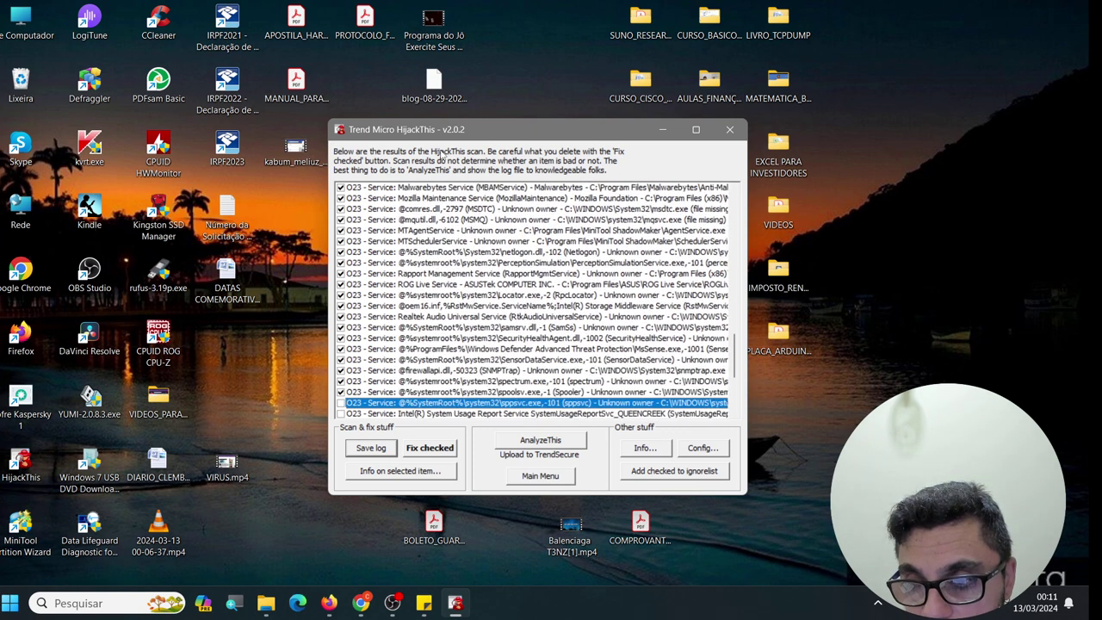
key("Down")
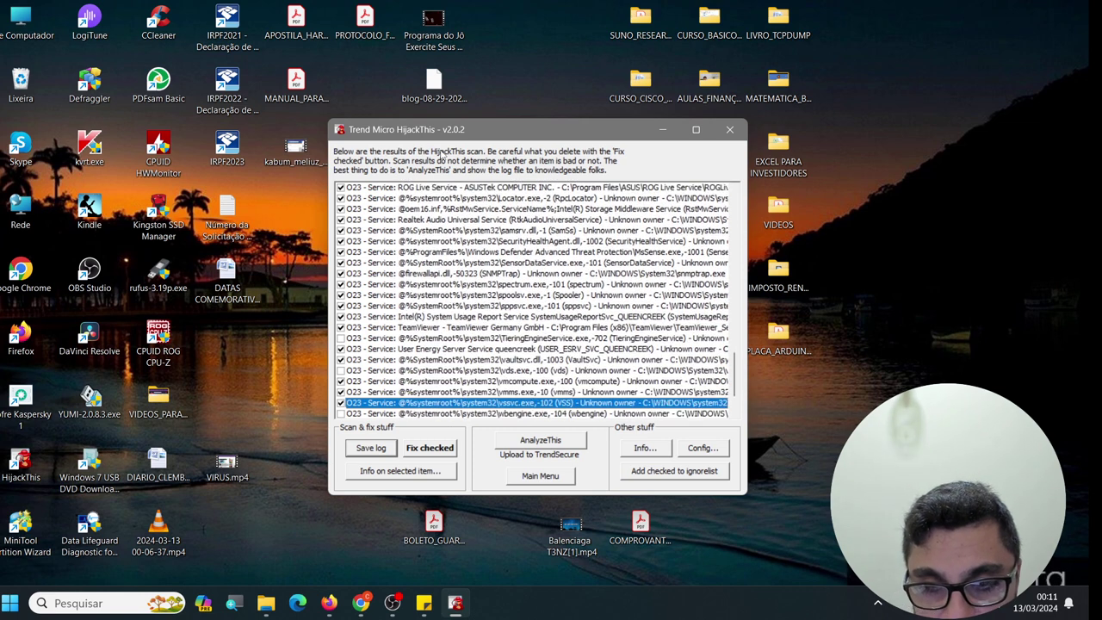
Step: Go back up the list and mark the skipped TieringEngineService entry
key("Up")
key("Up")
key("Up")
key("Up")
key("Up")
key("Up")
key("Up")
key("Up")
key("Down")
key("Down")
key("Down")
key("Down")
key("Down")
key("Down")
key("Down")
key("Down")
key("Down")
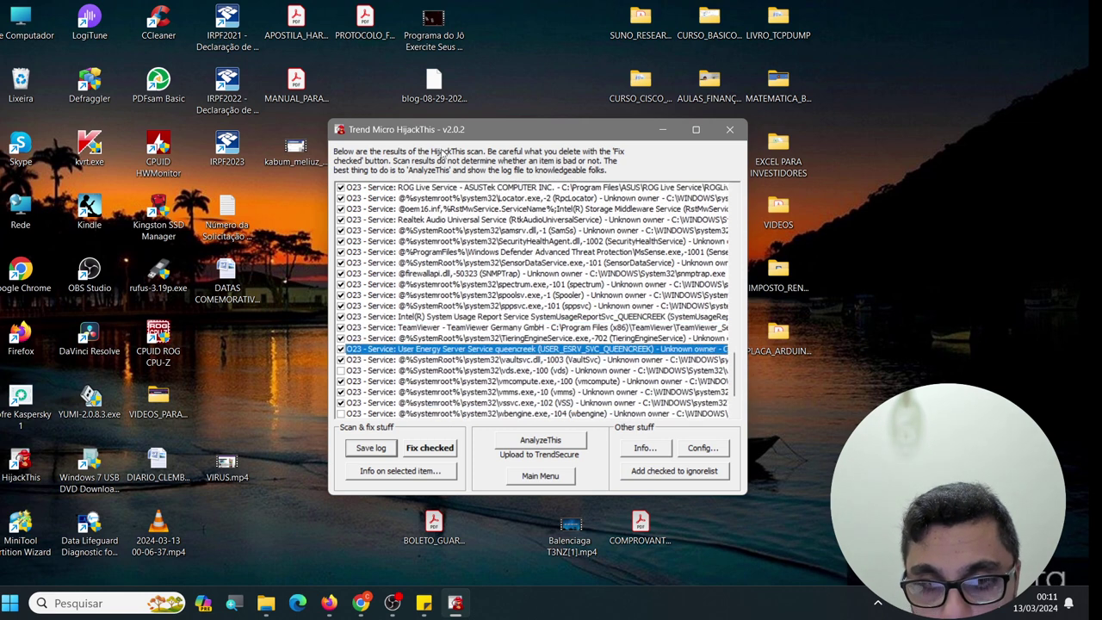
Step: Mark the skipped vds service and the last O23 services from wbengine through Wacom Professional Service
key("Down")
key("Down")
key("Down")
key("Down")
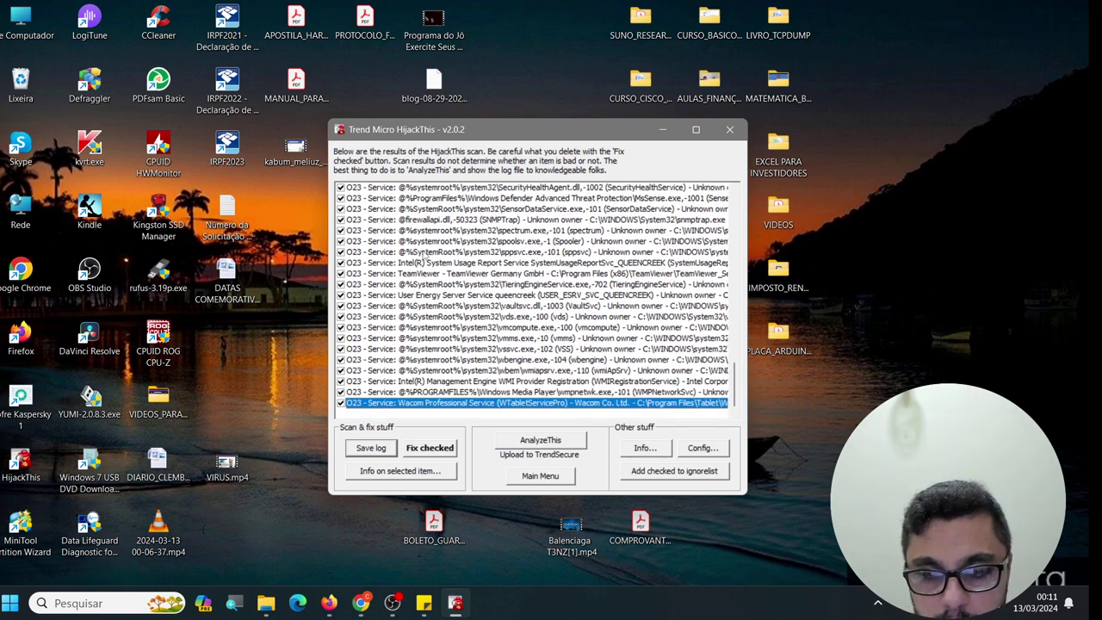
Step: Fix all the marked scan entries and confirm fixing everything found
left_click(421, 450)
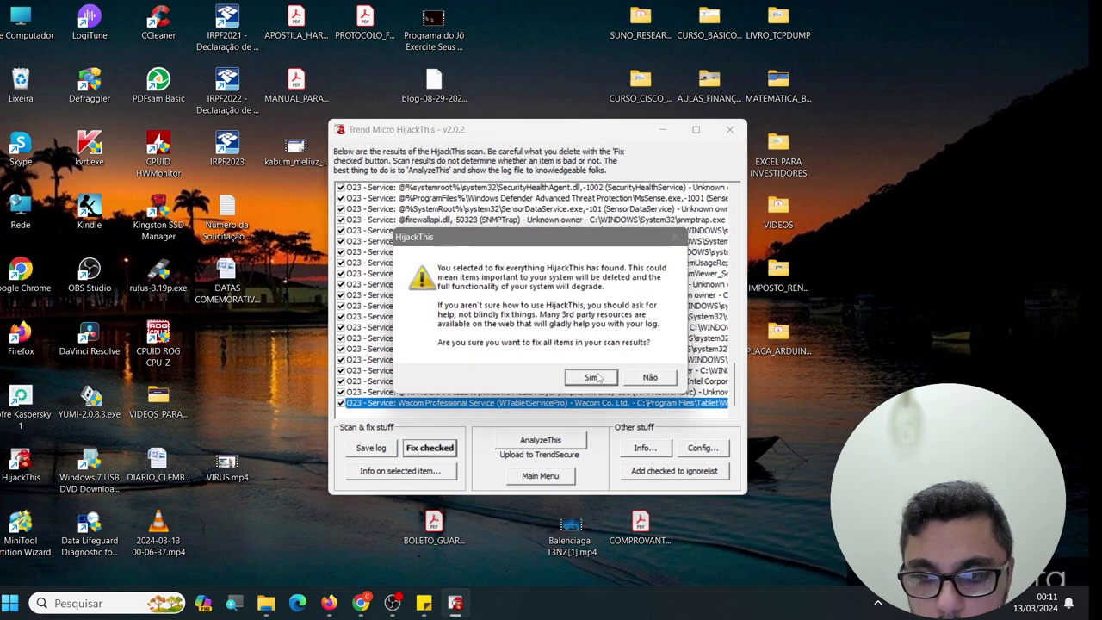
left_click(591, 376)
left_click(587, 348)
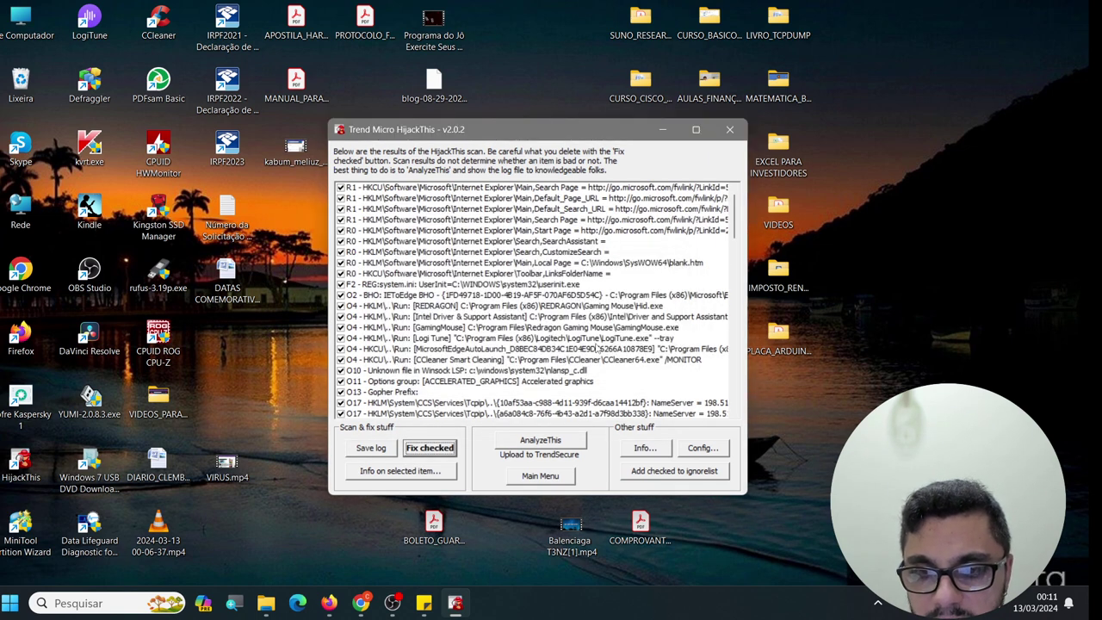